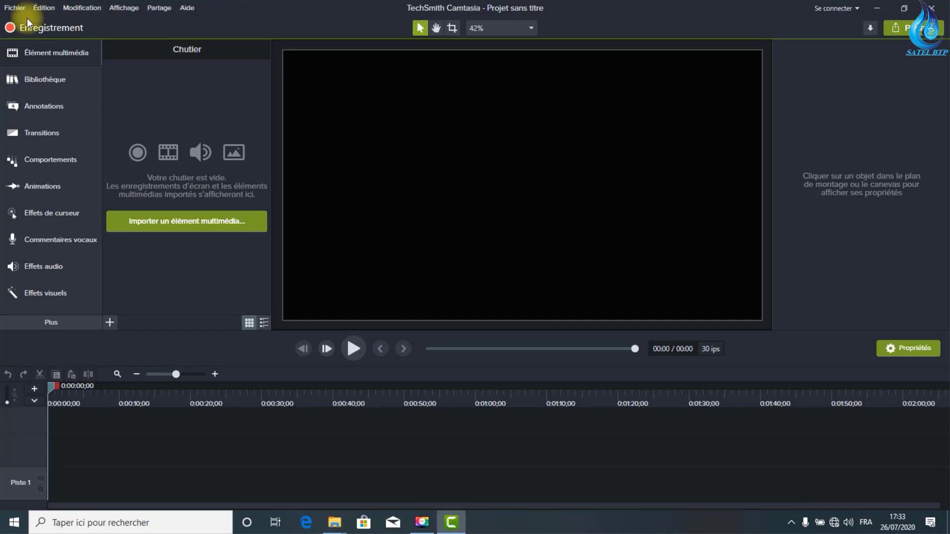
# - Open the project settings to review canvas dimensions, colour and frame rate, and close them without changes
pyautogui.click(15, 8)
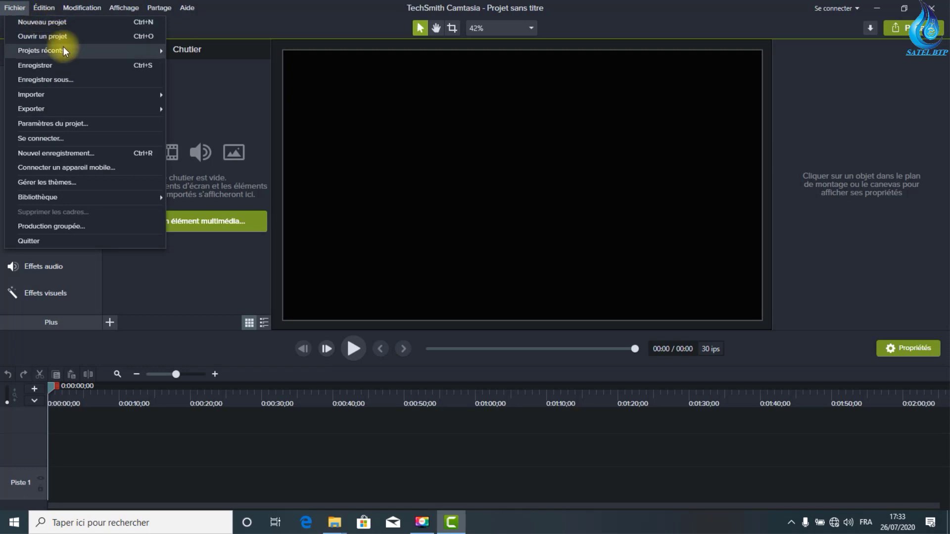
pyautogui.moveTo(57, 51)
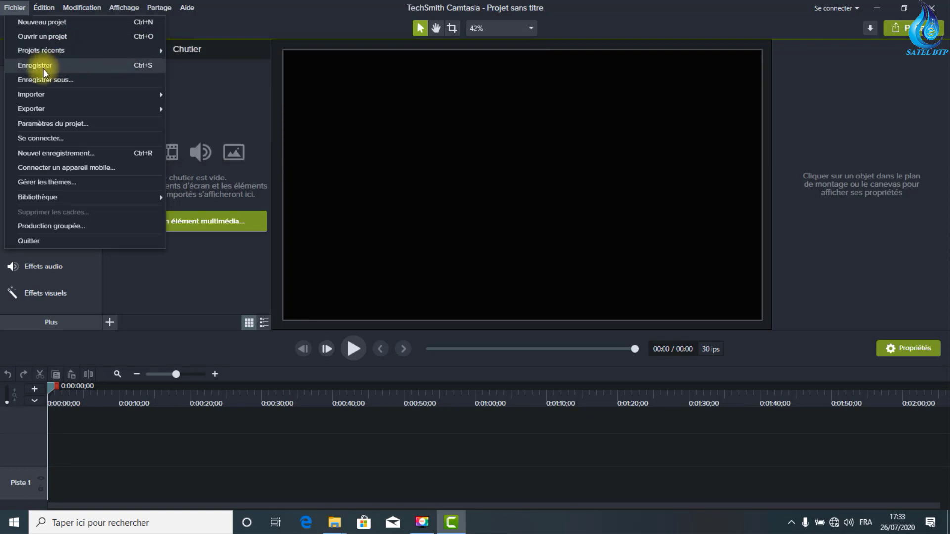
pyautogui.moveTo(70, 98)
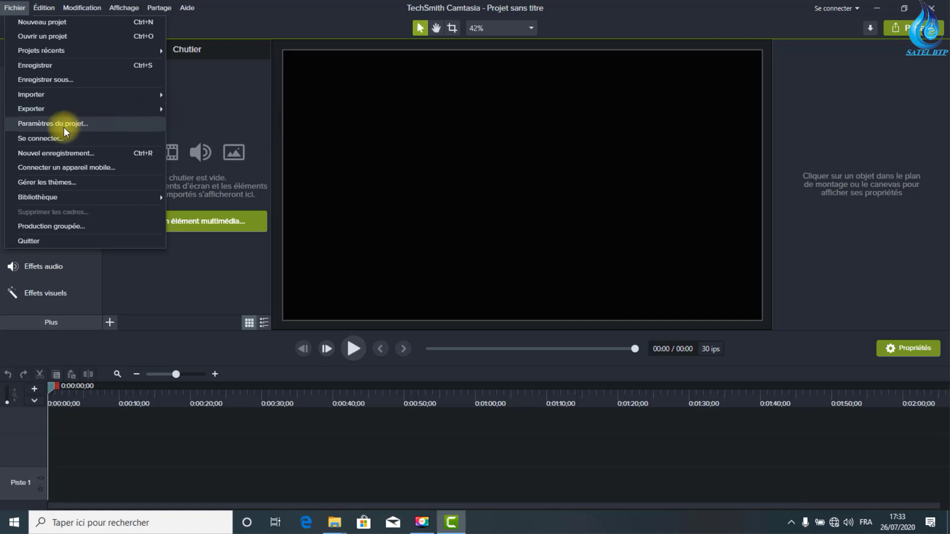
pyautogui.click(82, 125)
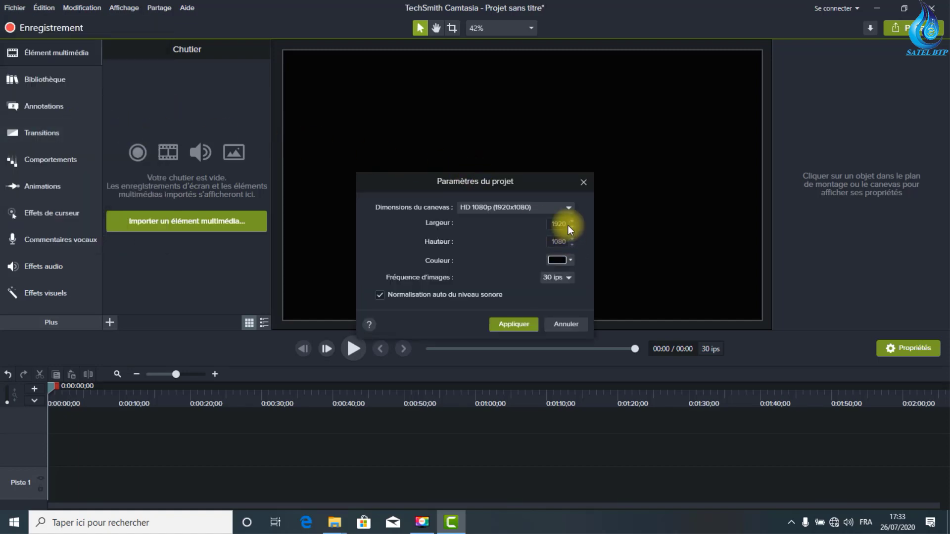
pyautogui.click(584, 187)
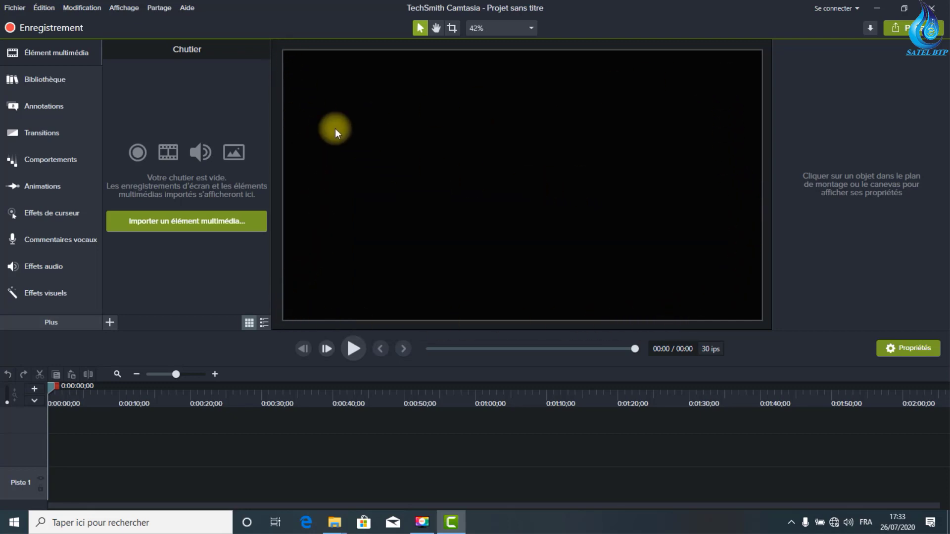
# - Open the account sign-in page in the browser and close the browser window without signing in
pyautogui.click(15, 9)
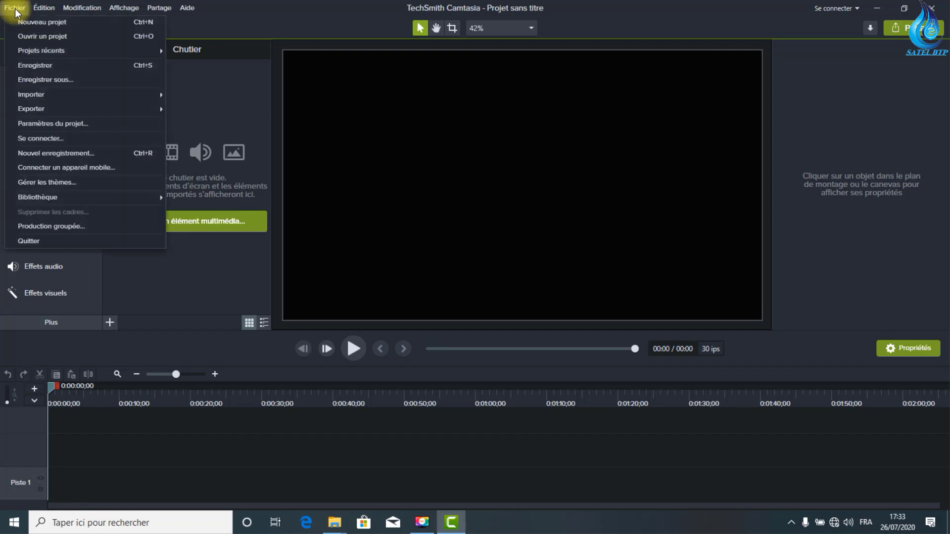
pyautogui.click(48, 141)
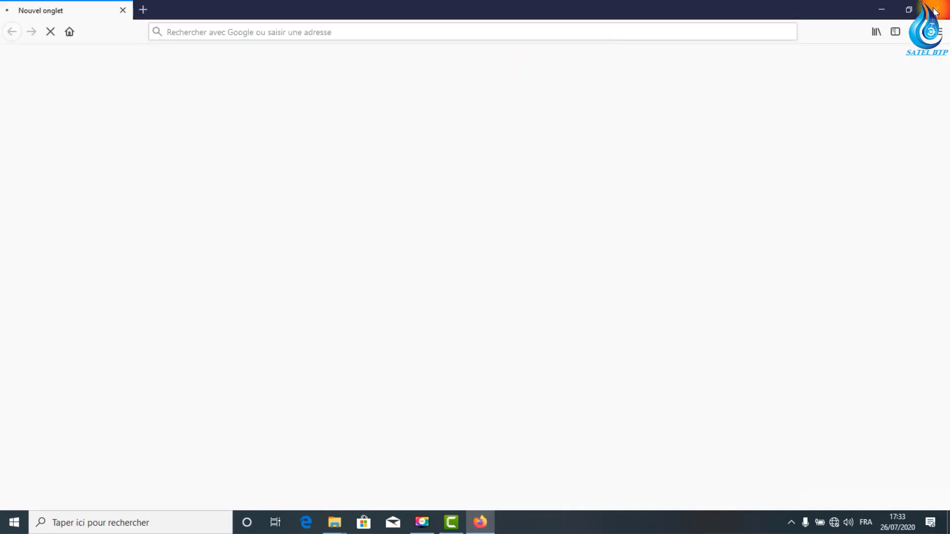
pyautogui.click(934, 11)
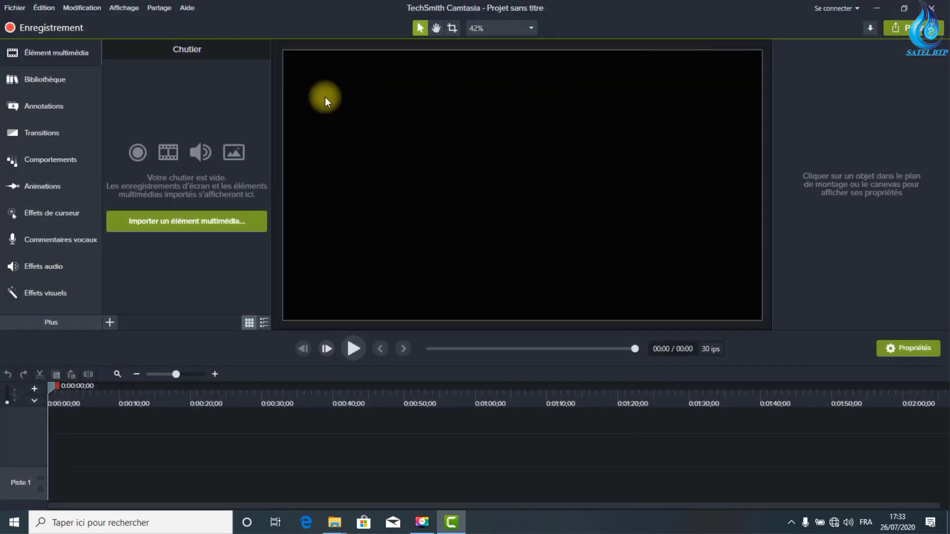
# - Open the theme manager to view its introduction and close it without creating a theme
pyautogui.click(15, 8)
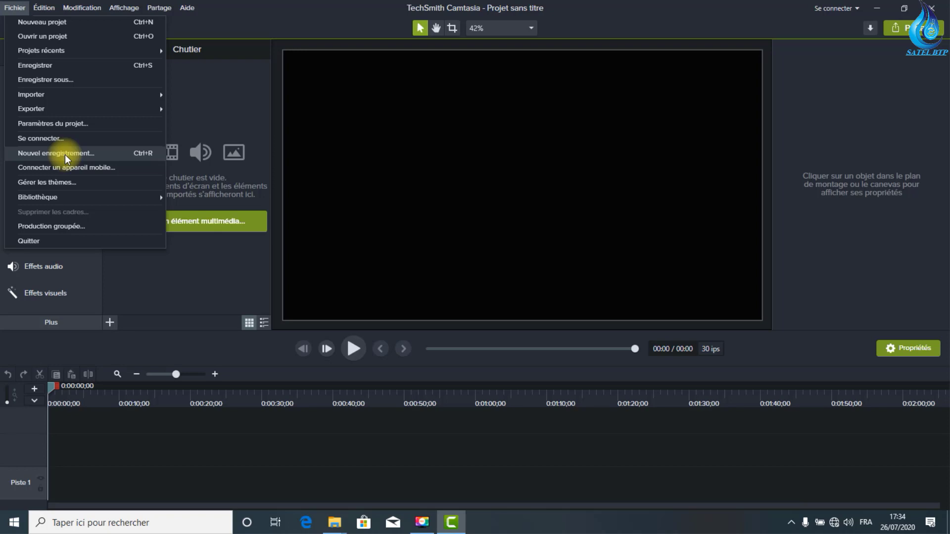
pyautogui.click(232, 108)
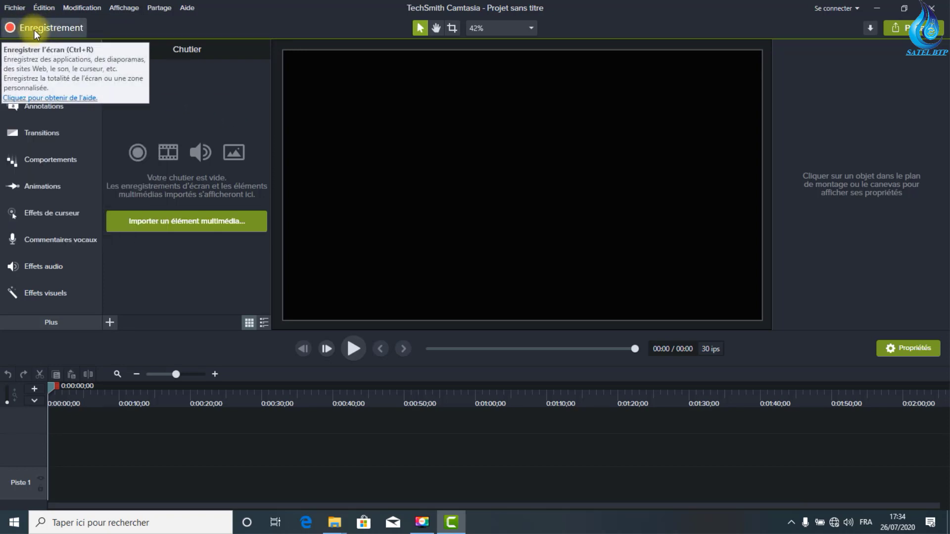
pyautogui.click(14, 8)
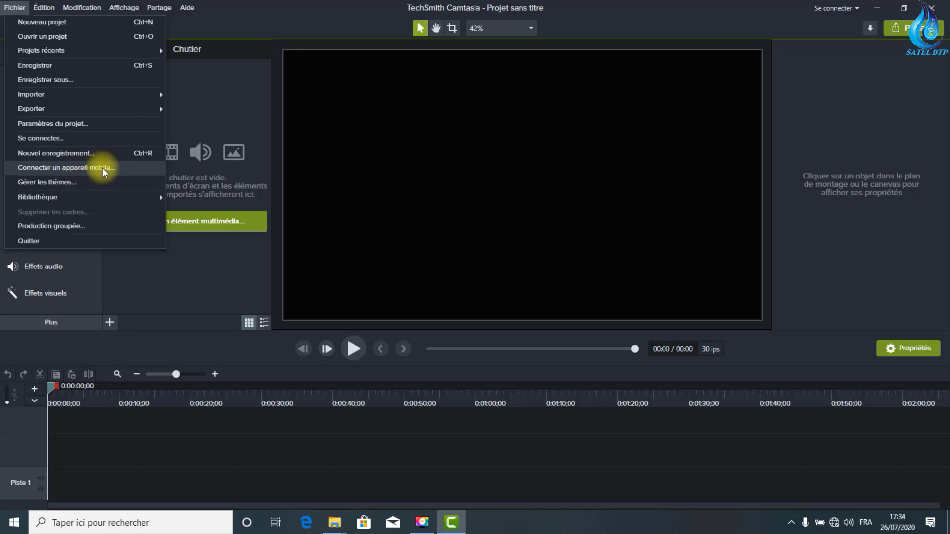
pyautogui.click(70, 182)
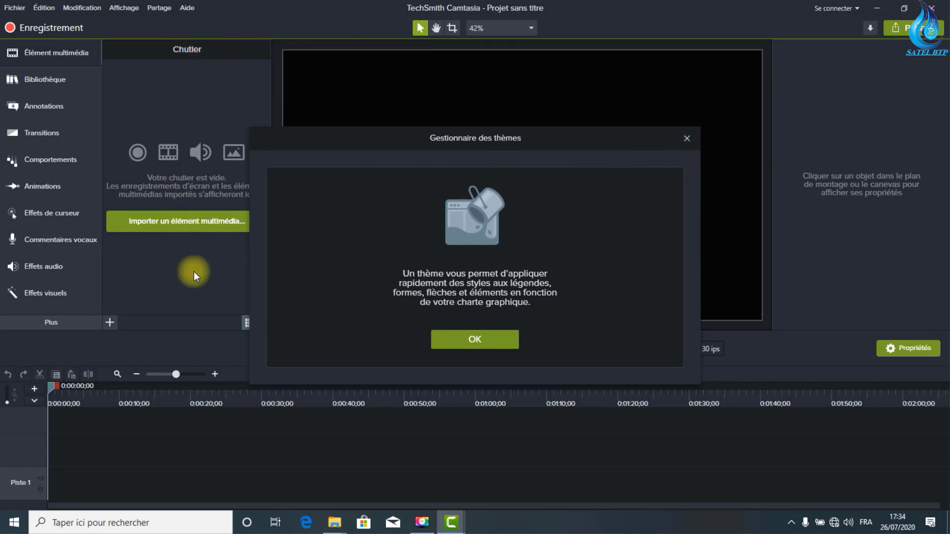
pyautogui.click(691, 146)
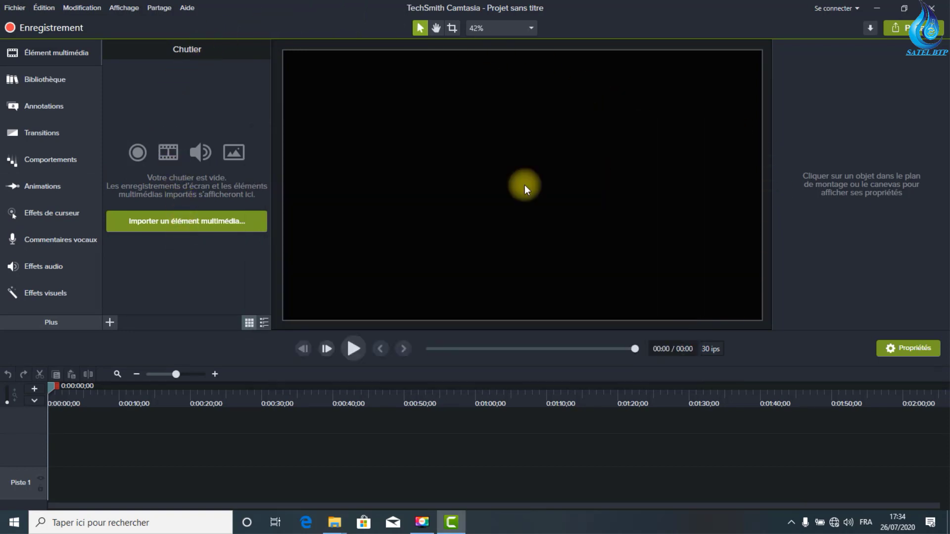
pyautogui.click(15, 8)
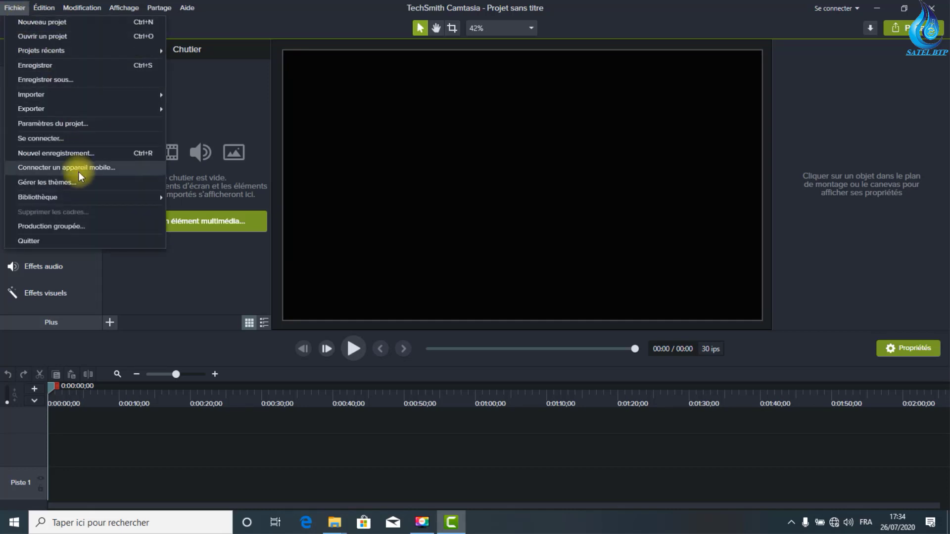
pyautogui.moveTo(78, 198)
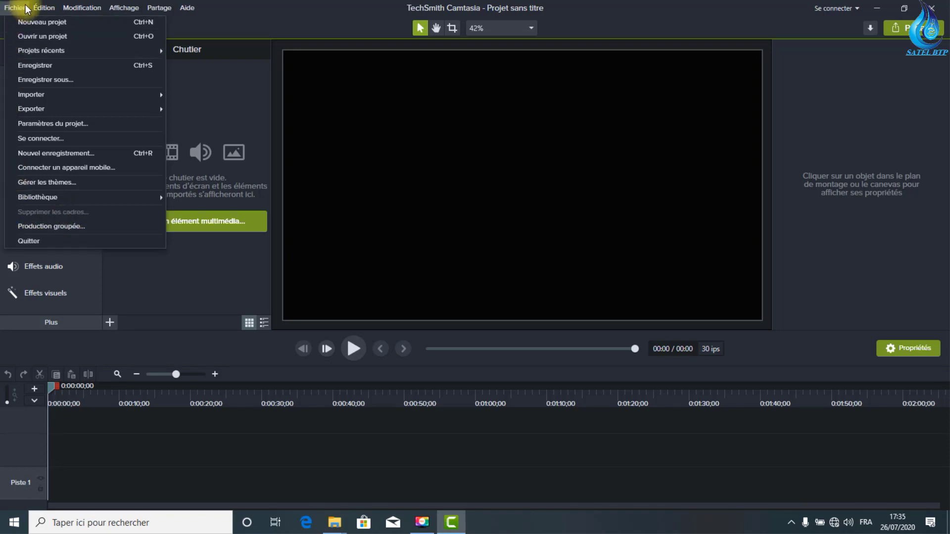
pyautogui.click(878, 495)
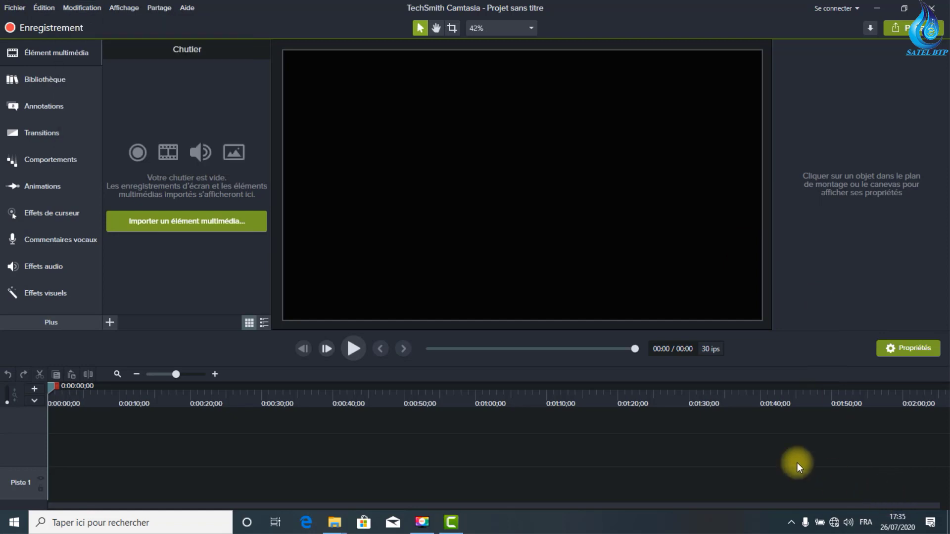
# - Examine the available editing commands, including arranging, animations, behaviours, effects, captions, markers, quizzes and SmartFocus
pyautogui.click(49, 9)
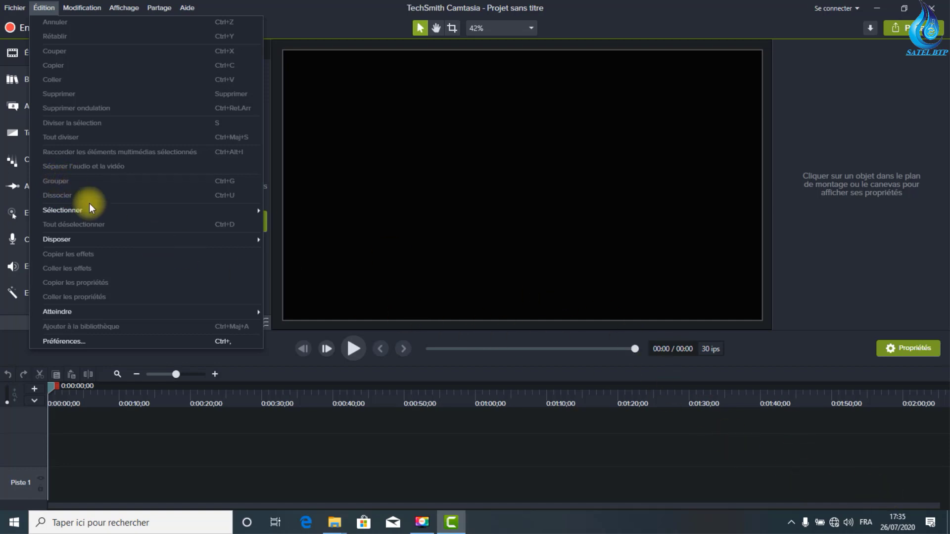
pyautogui.moveTo(64, 240)
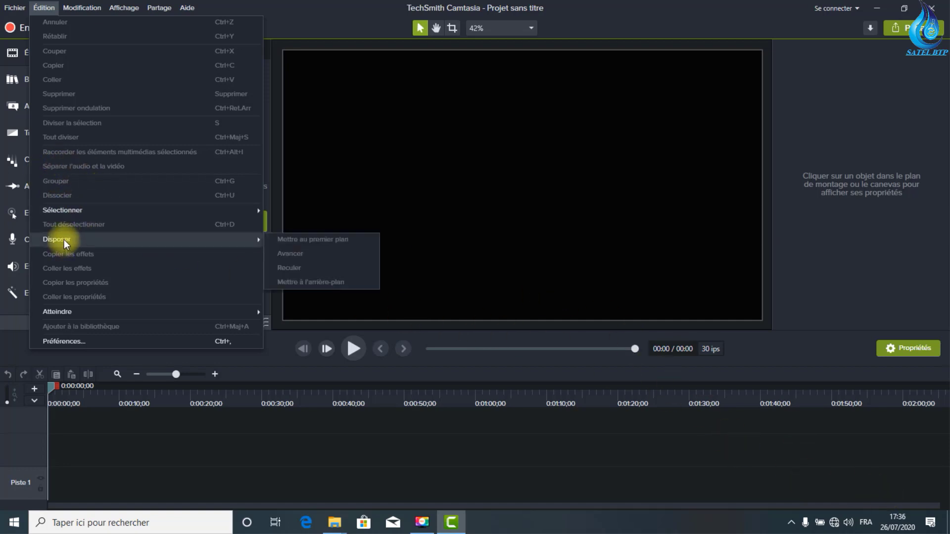
pyautogui.moveTo(73, 11)
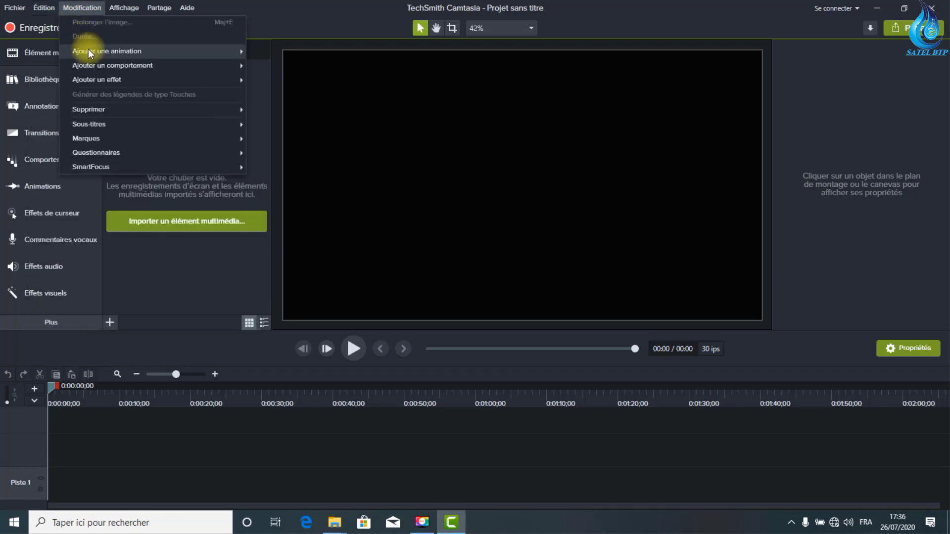
pyautogui.moveTo(106, 80)
pyautogui.moveTo(109, 57)
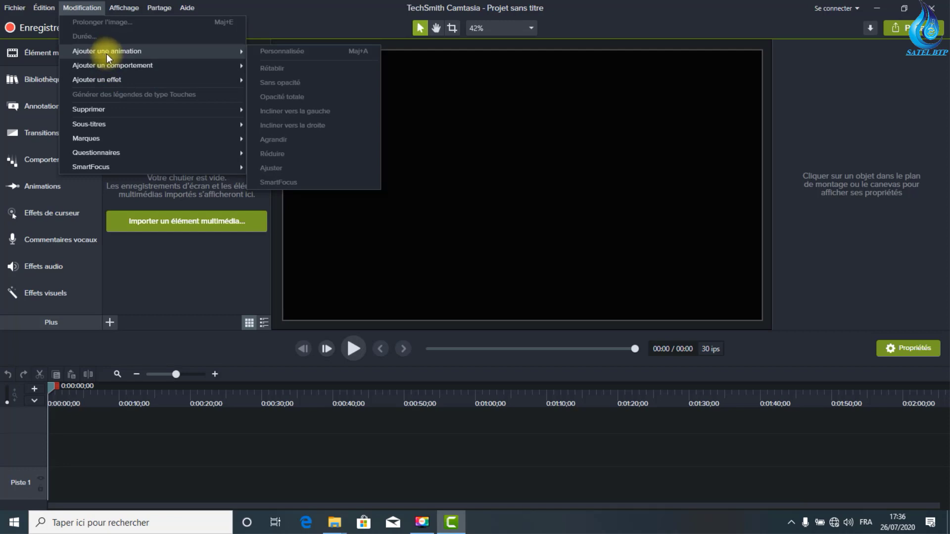
pyautogui.moveTo(140, 66)
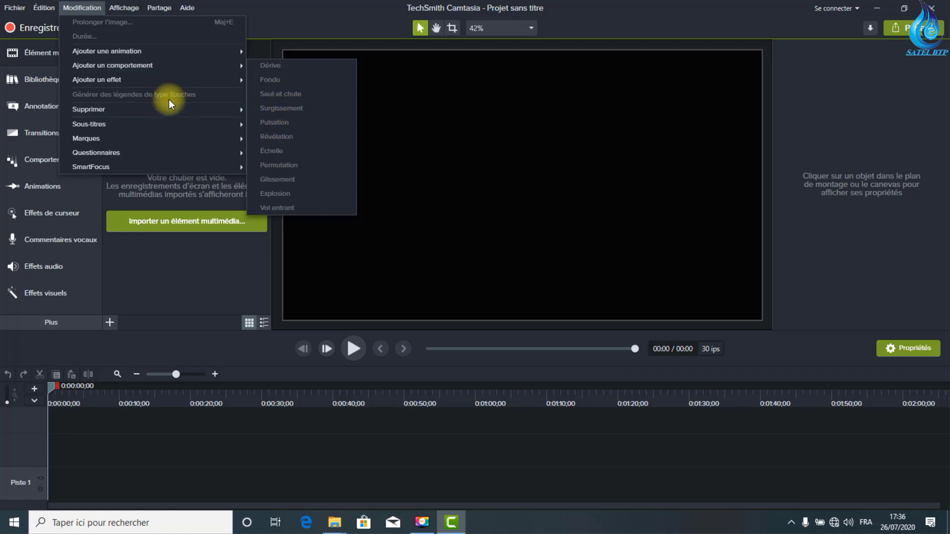
pyautogui.moveTo(168, 117)
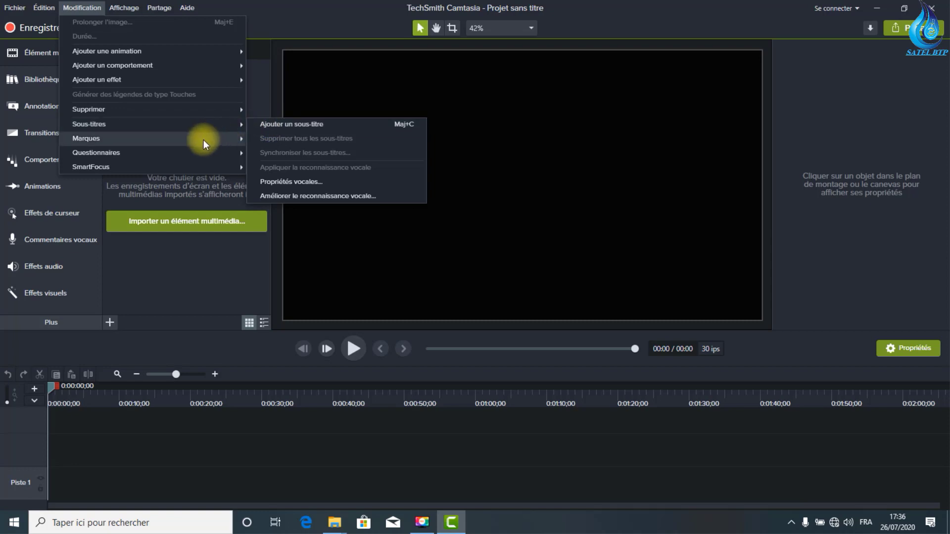
pyautogui.moveTo(189, 143)
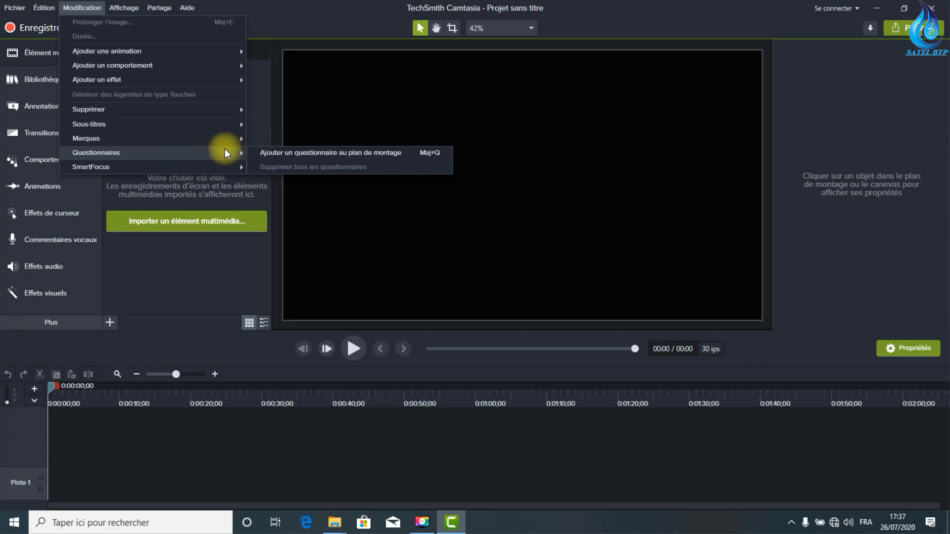
pyautogui.moveTo(216, 167)
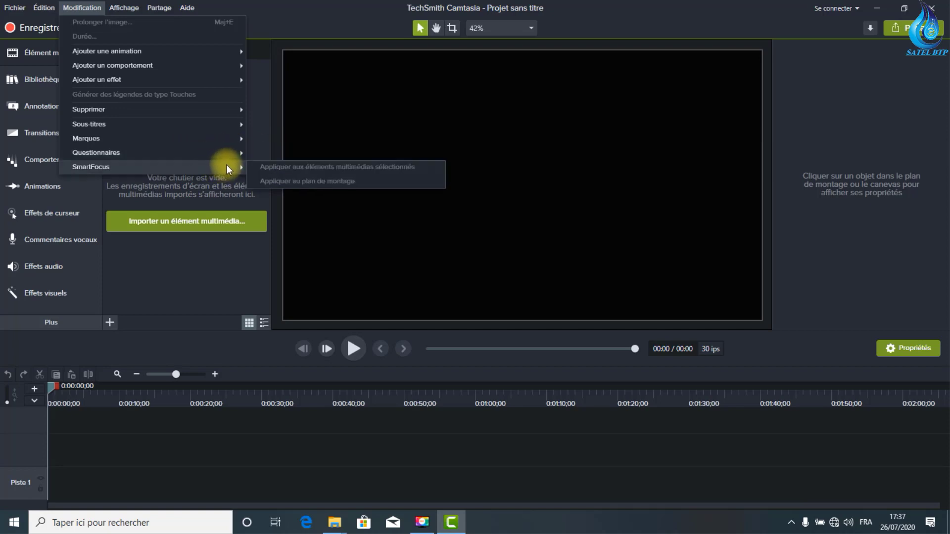
# - Hide the tools pane that holds the media bin and show it again
pyautogui.moveTo(125, 6)
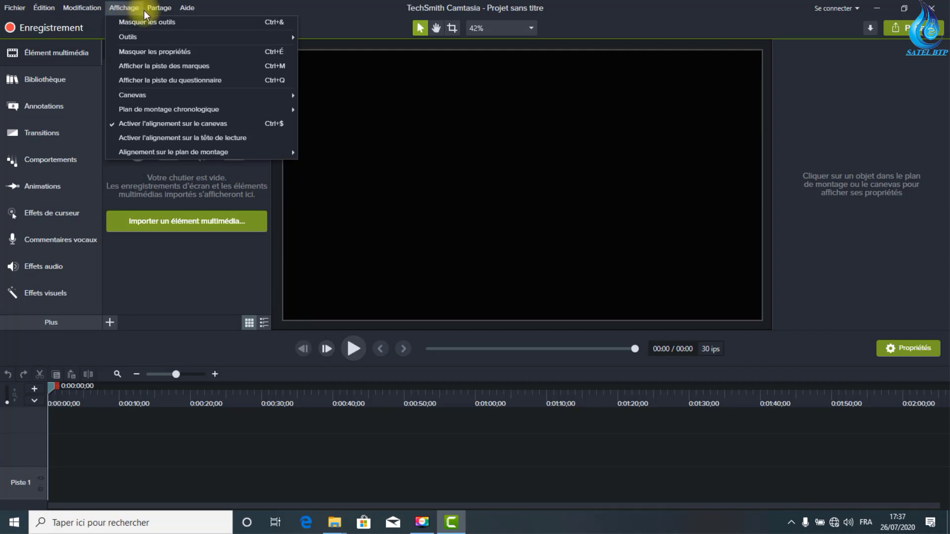
pyautogui.moveTo(159, 8)
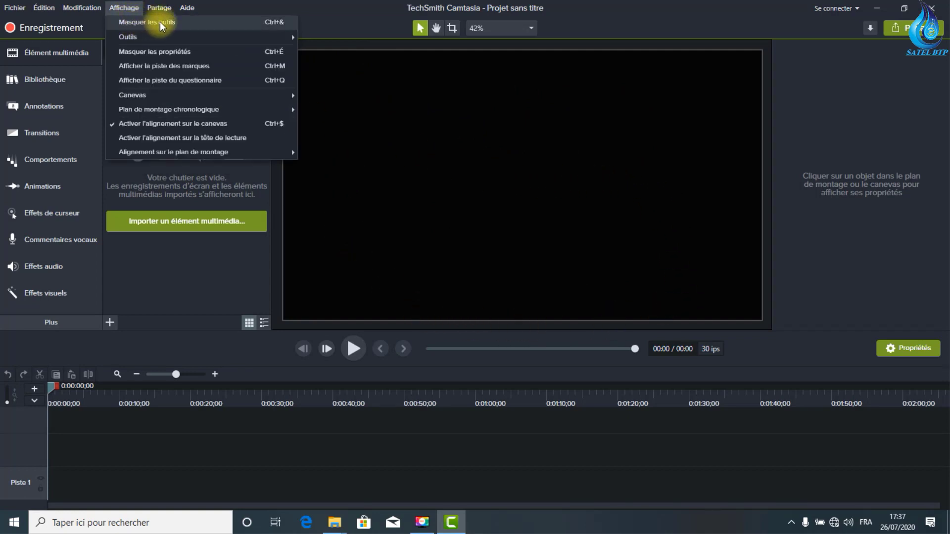
pyautogui.click(160, 22)
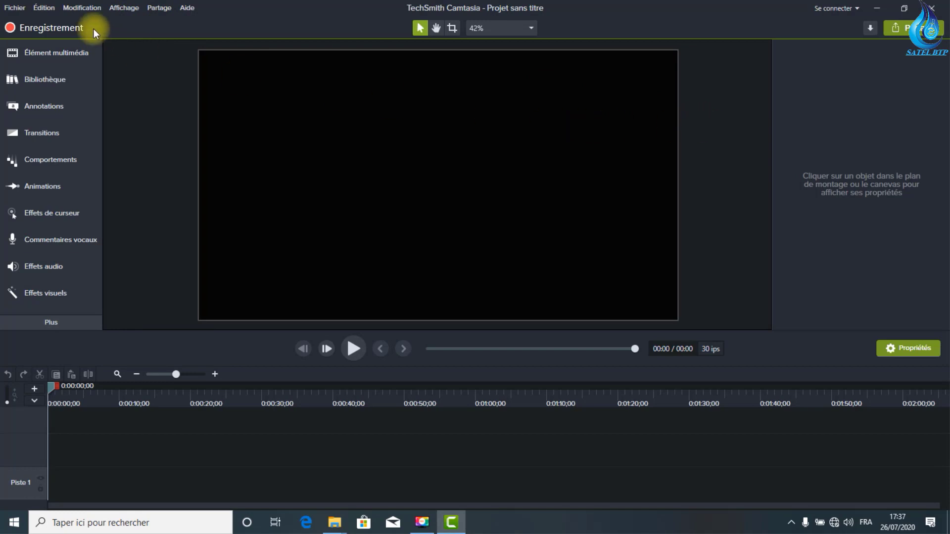
pyautogui.click(125, 8)
pyautogui.click(141, 20)
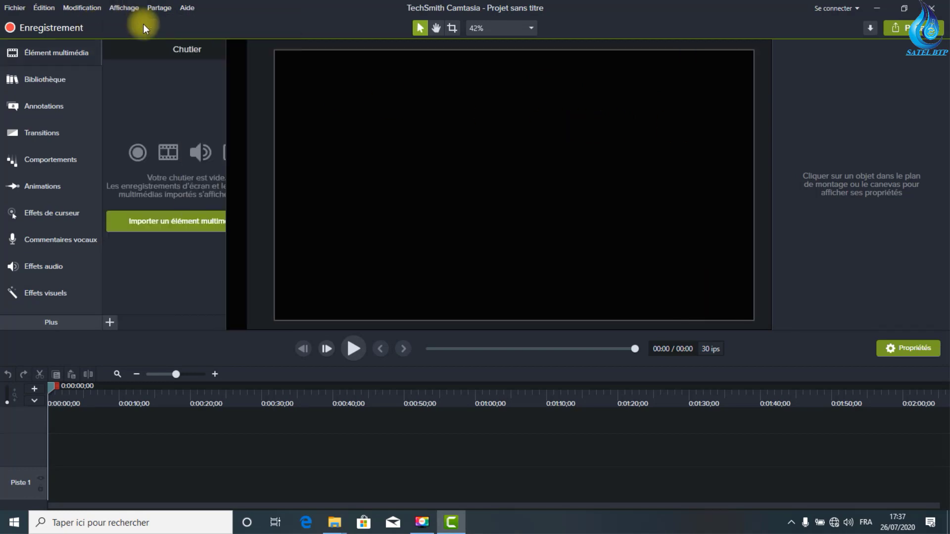
# - Review the list of available tools, and hide the properties pane and show it again
pyautogui.click(124, 7)
pyautogui.moveTo(147, 39)
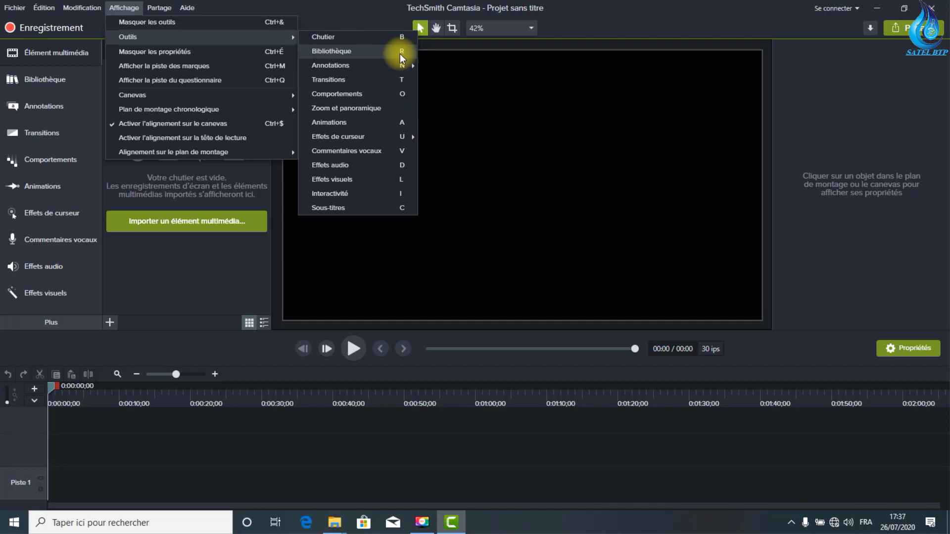
pyautogui.moveTo(399, 68)
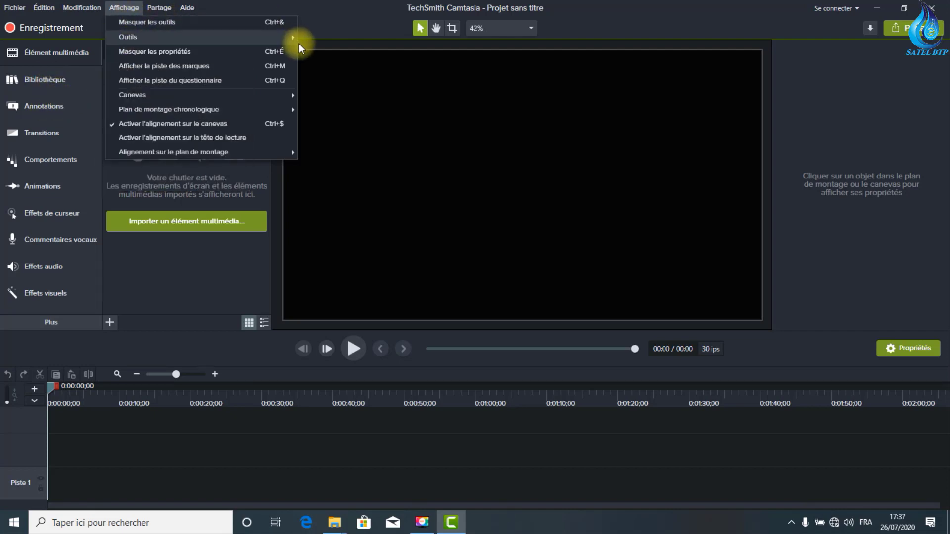
pyautogui.moveTo(279, 37)
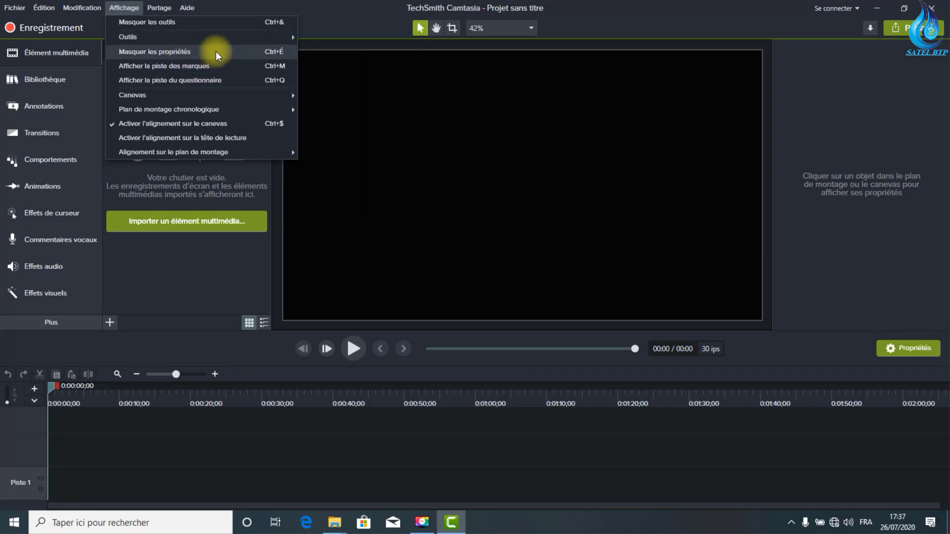
pyautogui.click(170, 55)
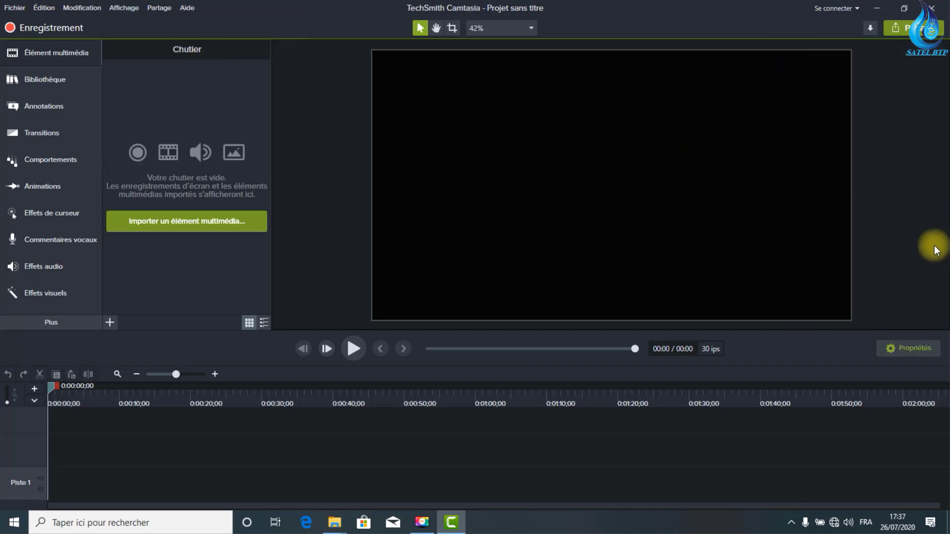
pyautogui.click(896, 351)
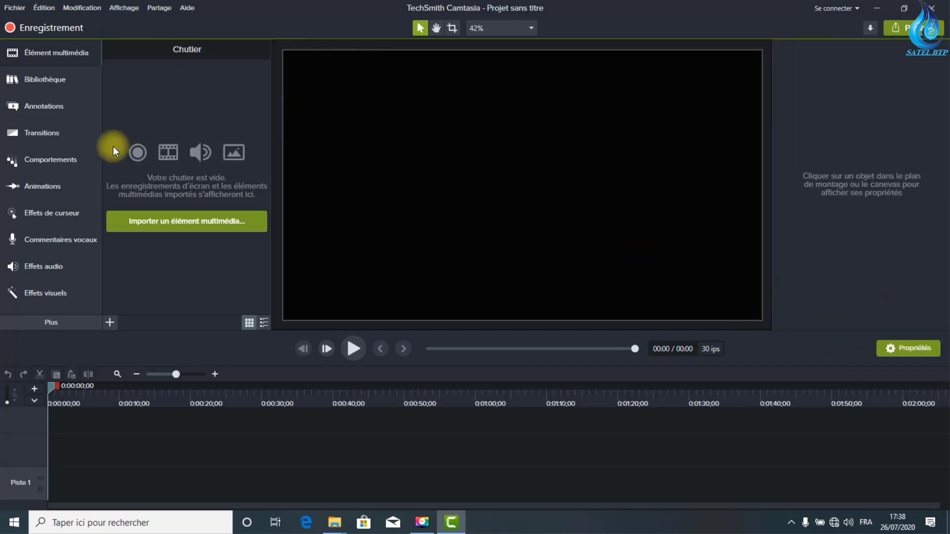
# - Examine the view options for the canvas and the timeline, including zooming and detaching the canvas
pyautogui.click(125, 8)
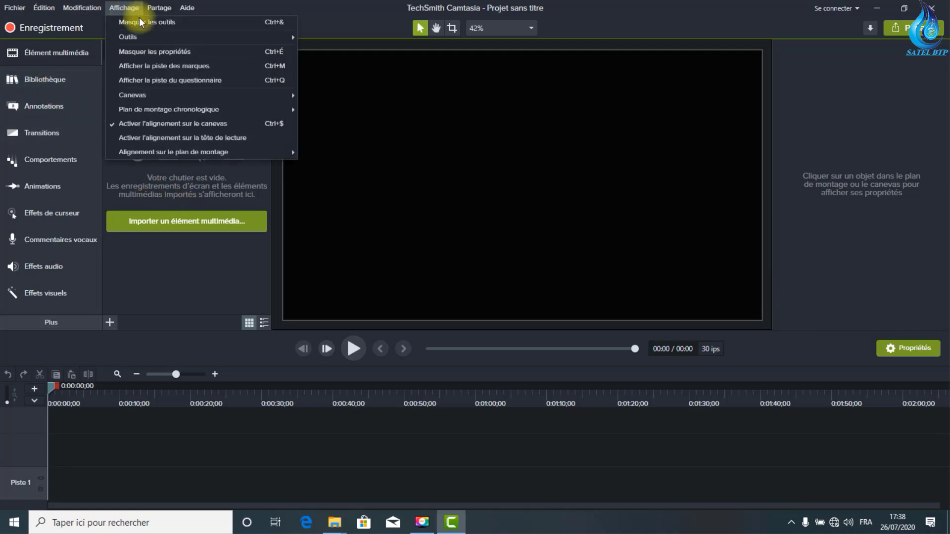
pyautogui.moveTo(163, 94)
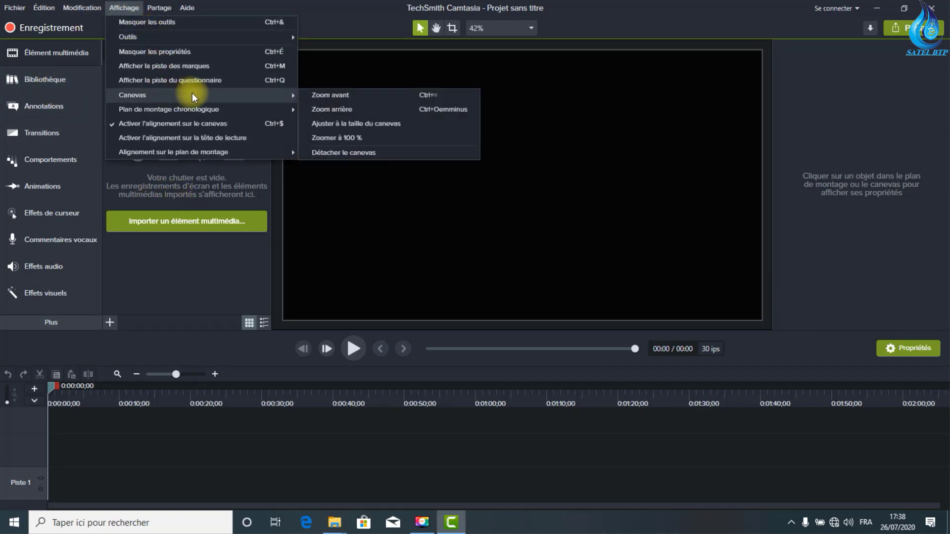
pyautogui.moveTo(185, 113)
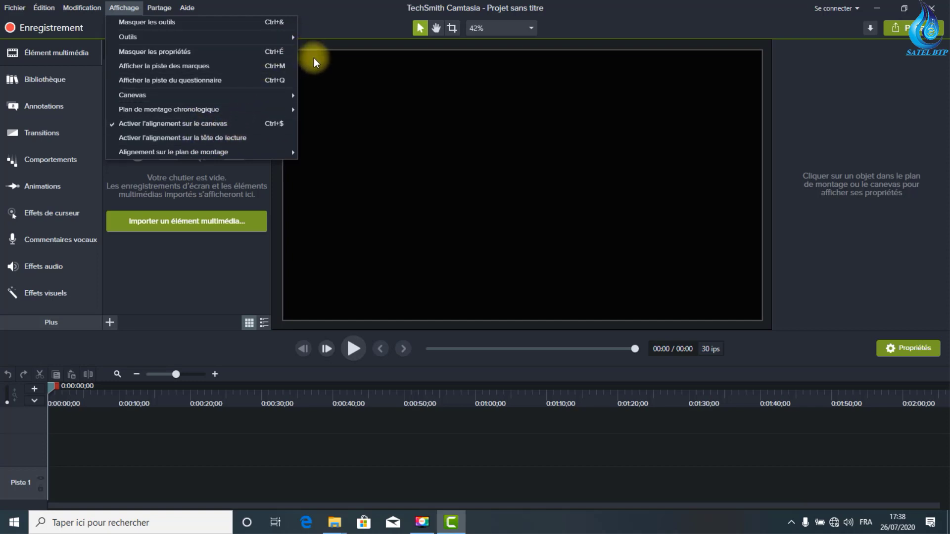
# - Try to export the empty project as a local file
pyautogui.moveTo(165, 11)
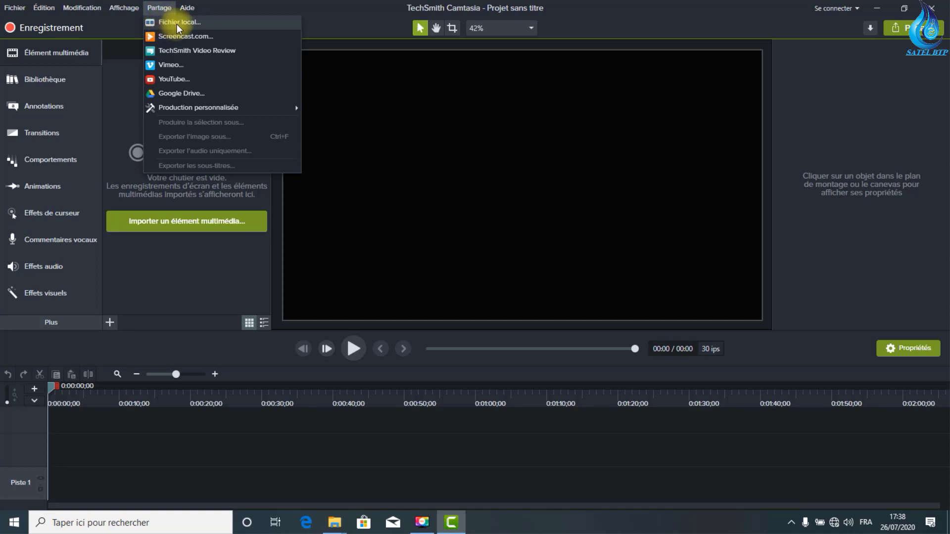
pyautogui.click(177, 24)
pyautogui.click(566, 322)
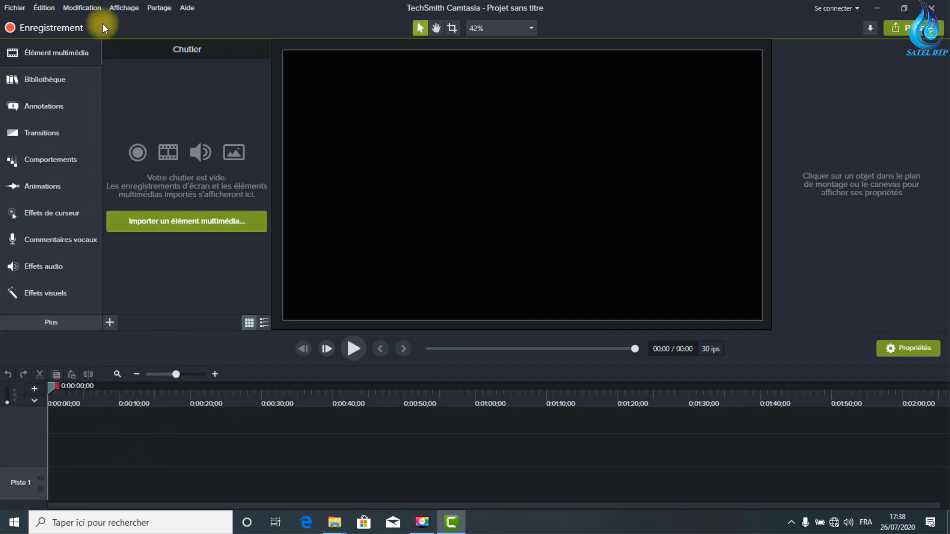
pyautogui.click(156, 13)
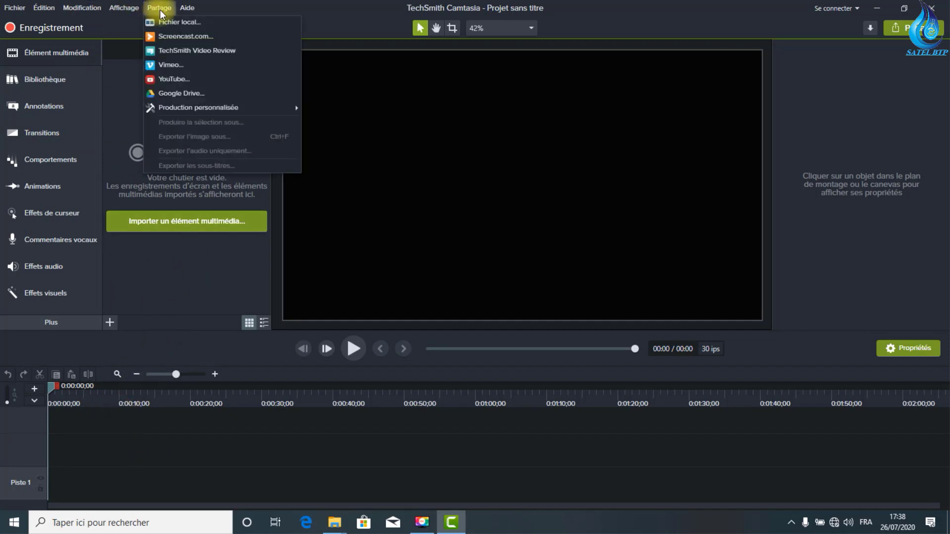
pyautogui.click(178, 23)
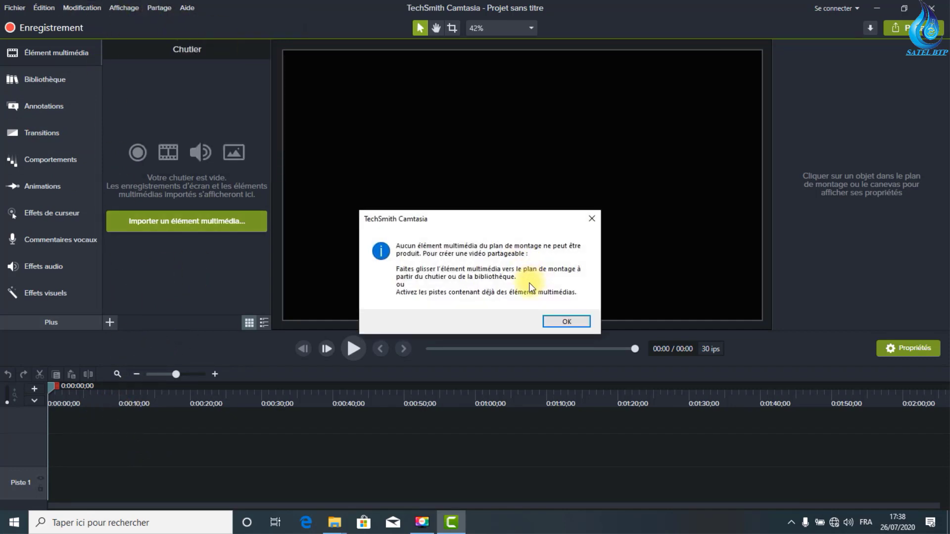
pyautogui.click(572, 322)
# - Review the available sharing destinations and the help commands, including the TechSmith web links
pyautogui.click(163, 9)
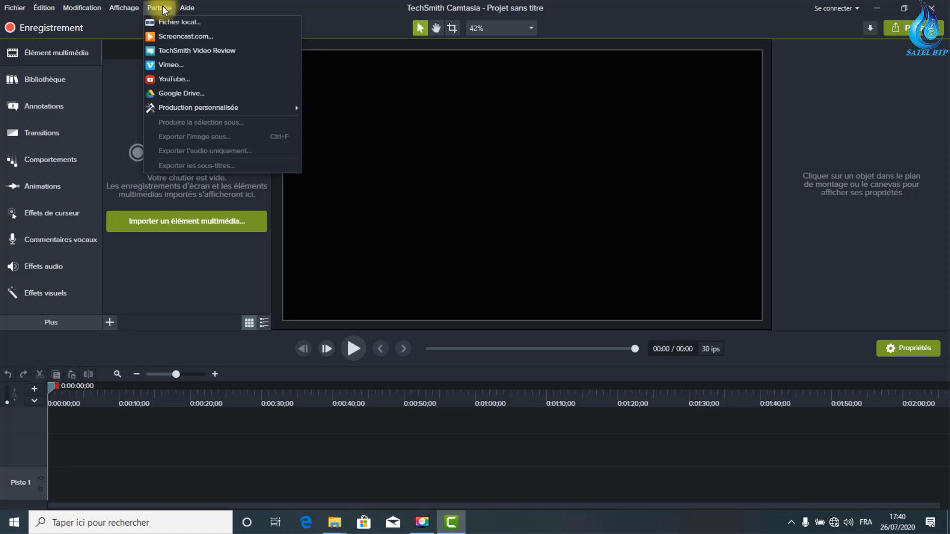
pyautogui.moveTo(187, 10)
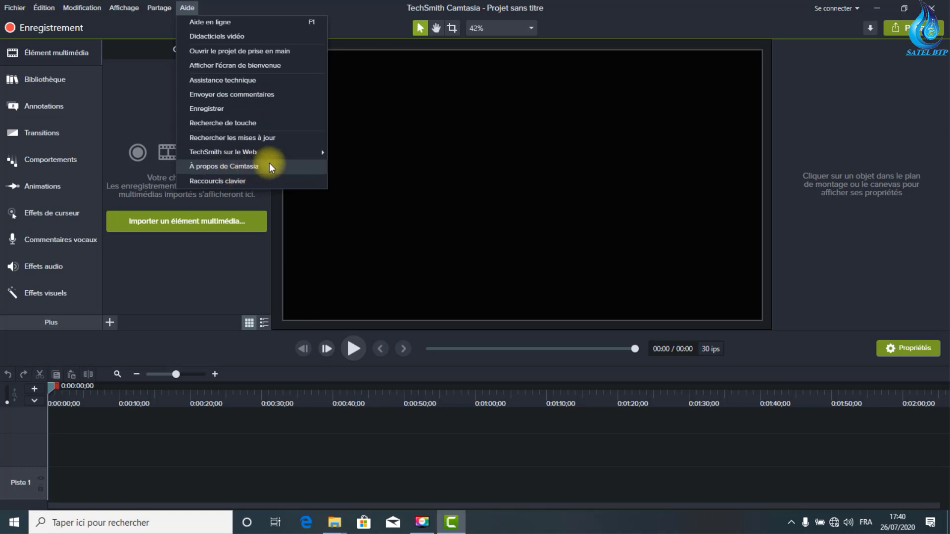
pyautogui.moveTo(260, 154)
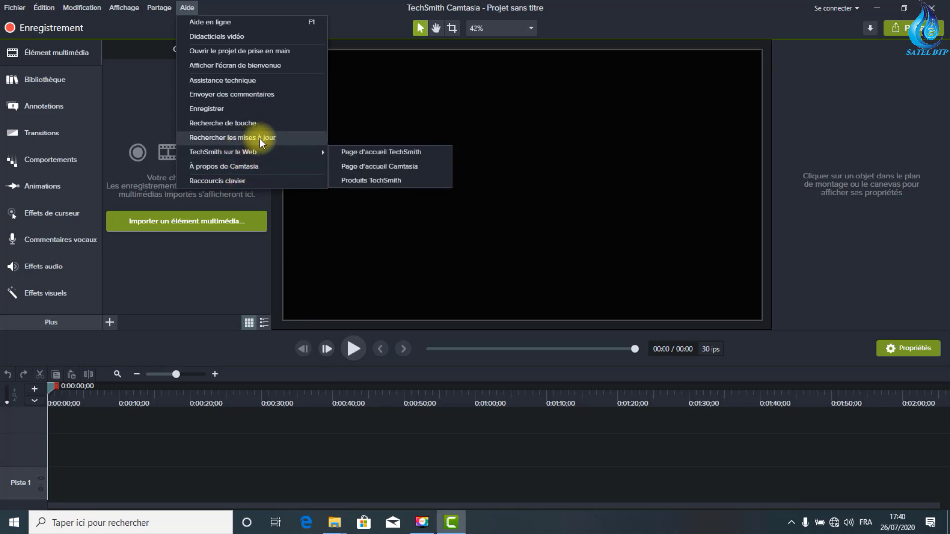
pyautogui.click(344, 13)
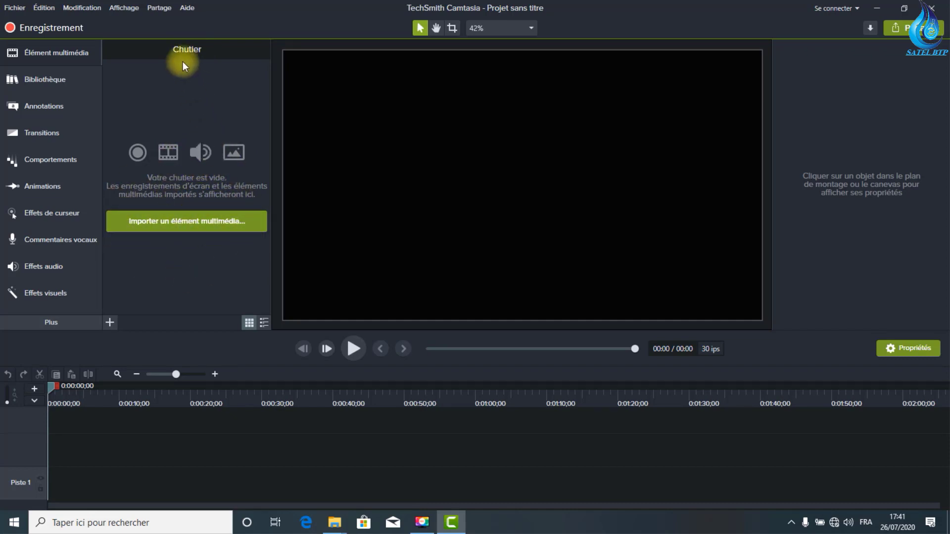
# - Open the media library and review the choices for selecting, managing and creating libraries
pyautogui.click(41, 85)
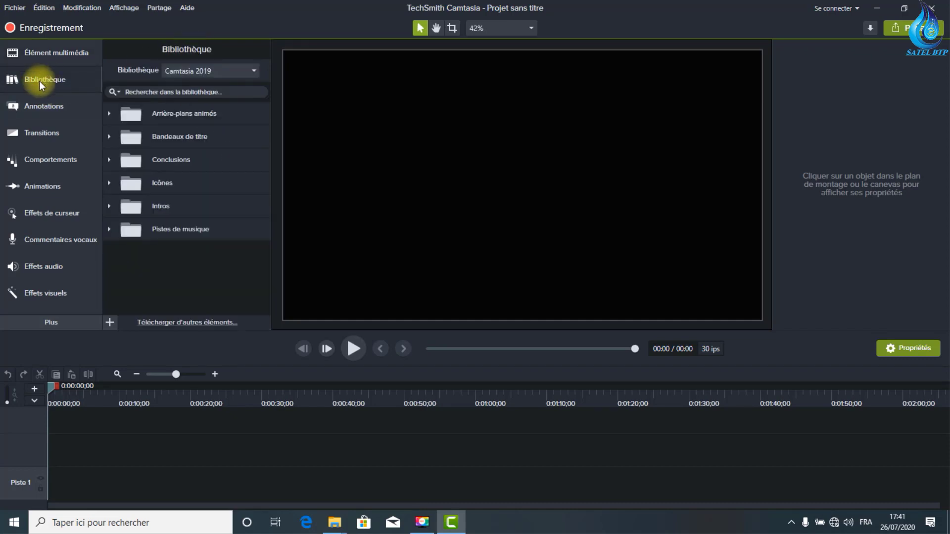
pyautogui.click(192, 71)
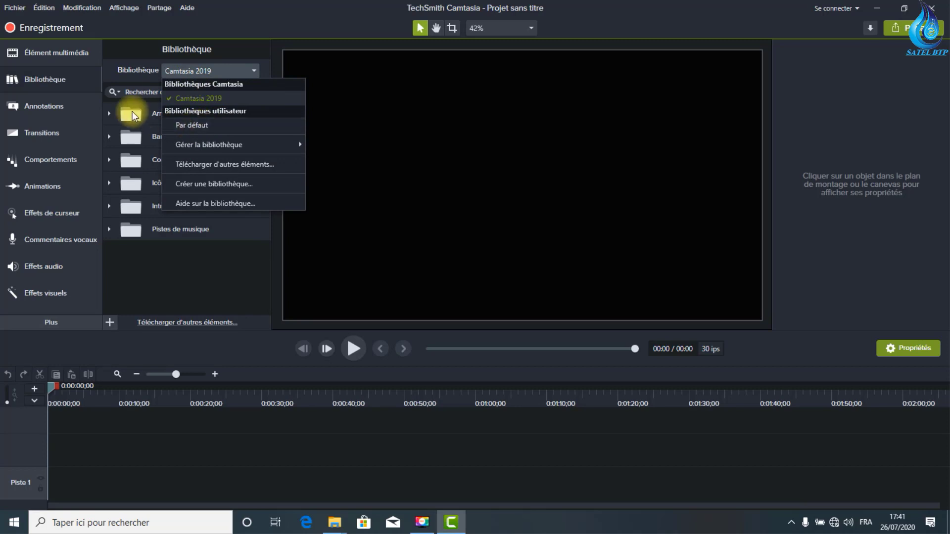
pyautogui.click(129, 69)
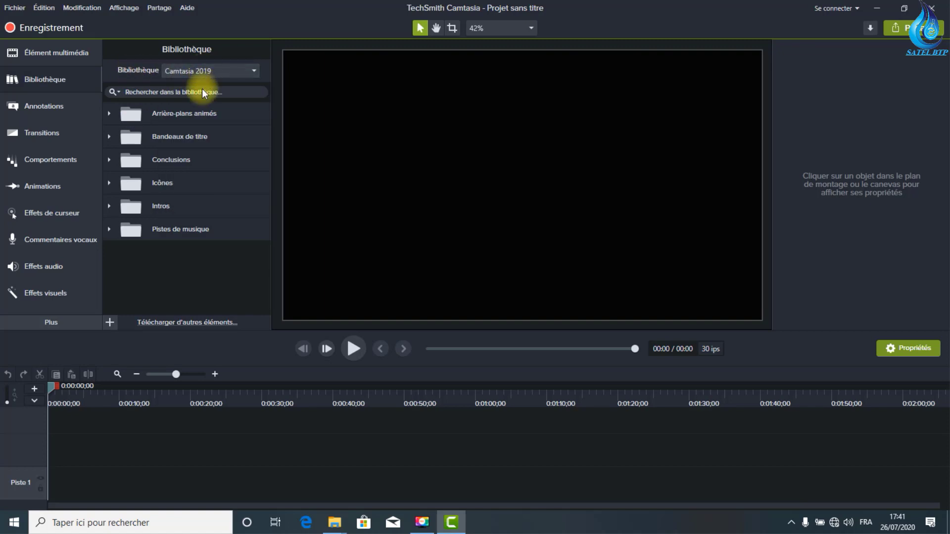
# - Preview the floatingboxes and flyingapps clips in the Arrière-plans animés folder, and collapse the folder
pyautogui.click(109, 114)
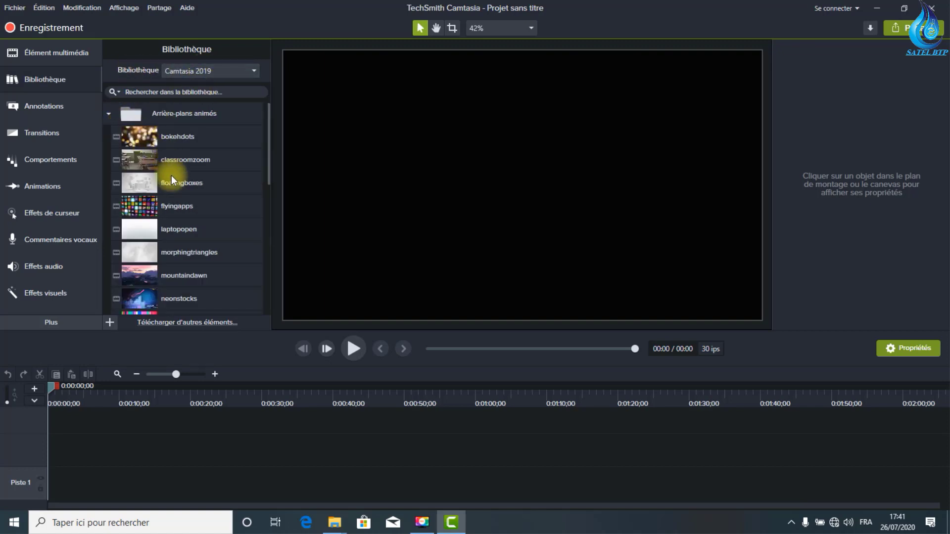
pyautogui.scroll(-1, 169, 222)
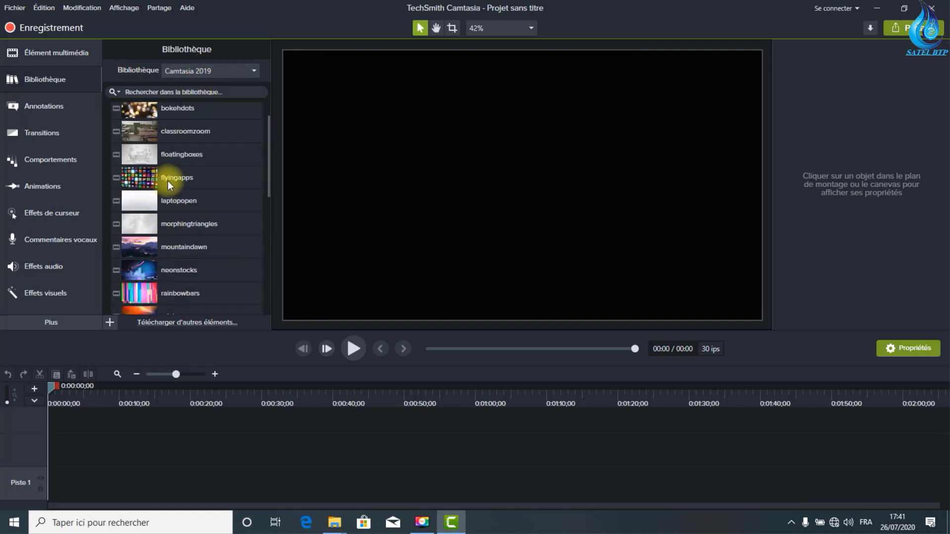
pyautogui.click(171, 157)
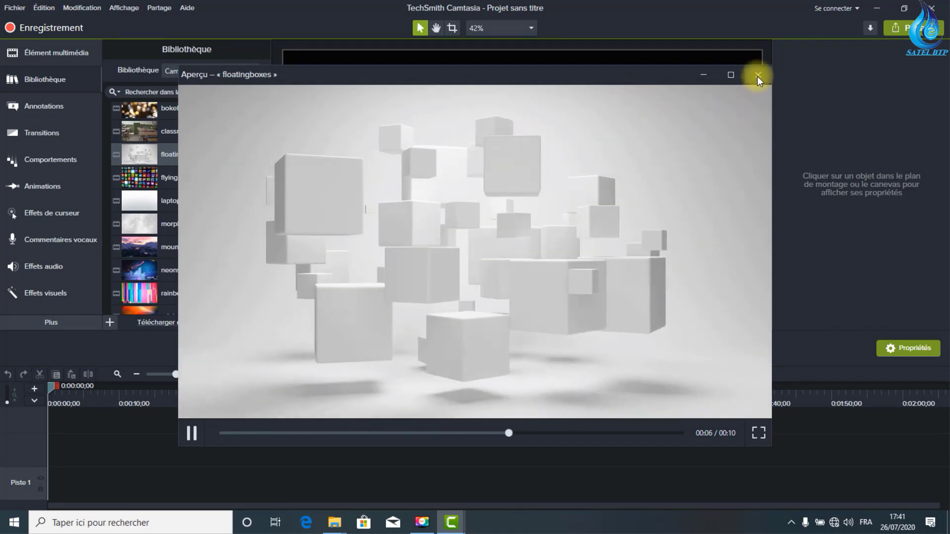
pyautogui.click(757, 75)
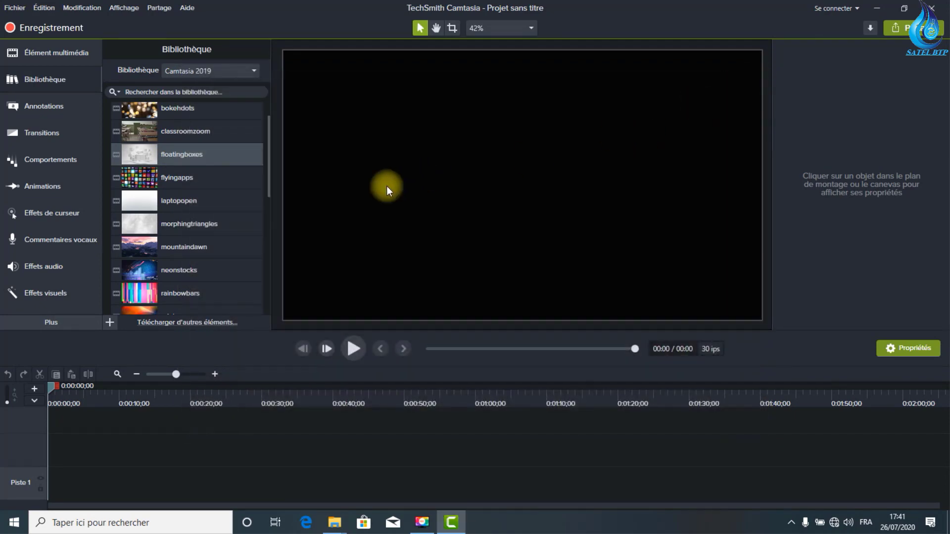
pyautogui.doubleClick(182, 179)
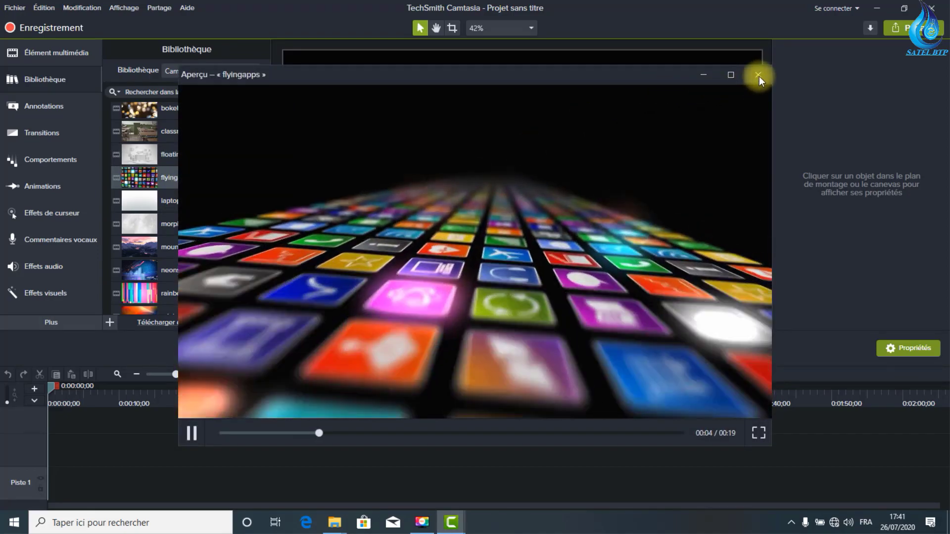
pyautogui.click(757, 76)
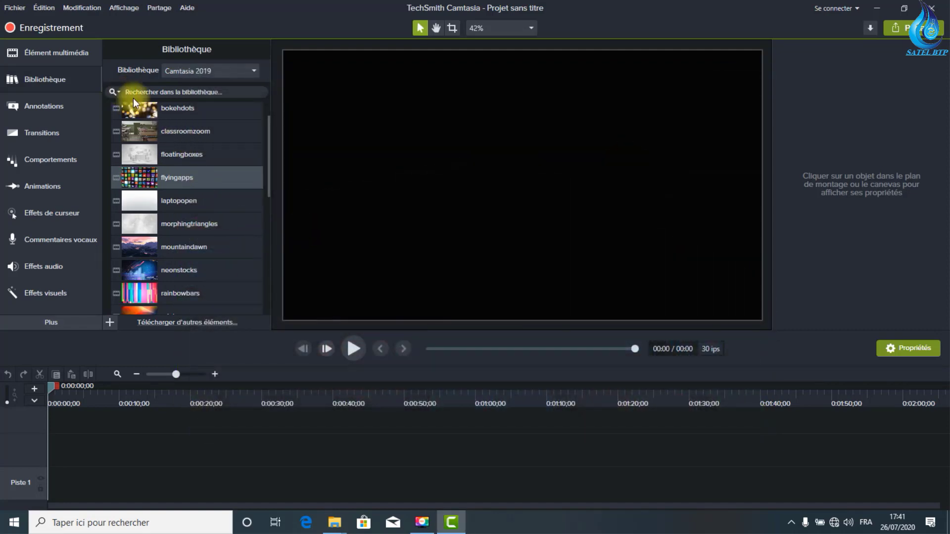
pyautogui.scroll(1, 134, 101)
pyautogui.click(108, 113)
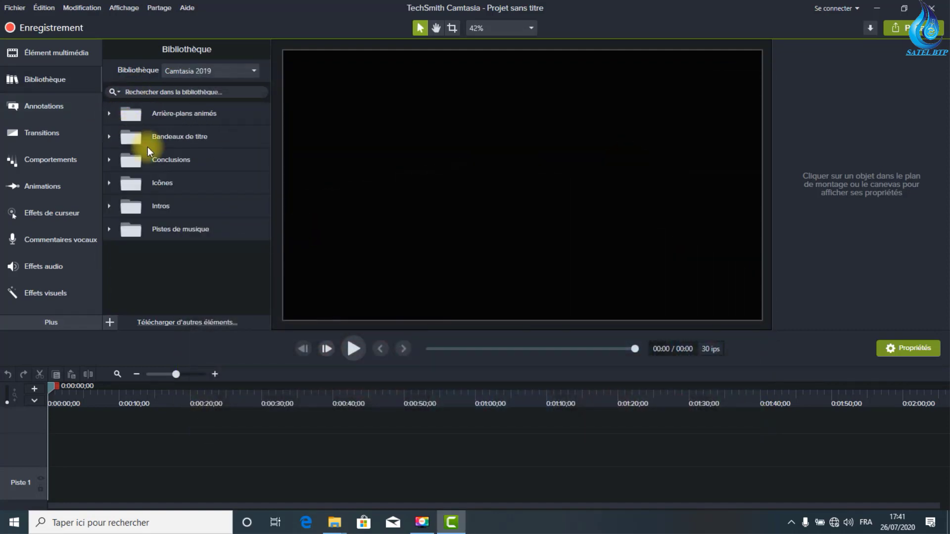
# - Preview the Assist title banner in the Bandeaux de titre folder and collapse the folder
pyautogui.click(109, 137)
pyautogui.click(172, 163)
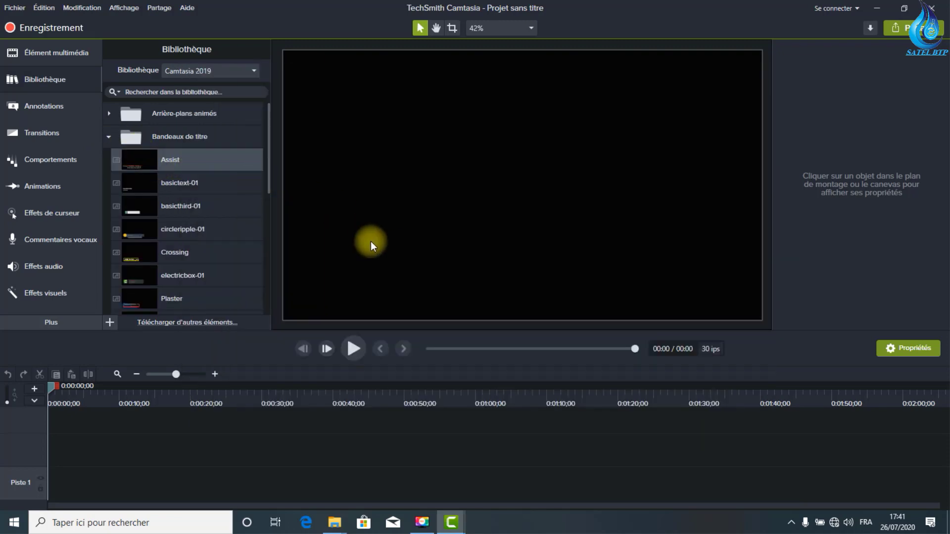
pyautogui.doubleClick(177, 156)
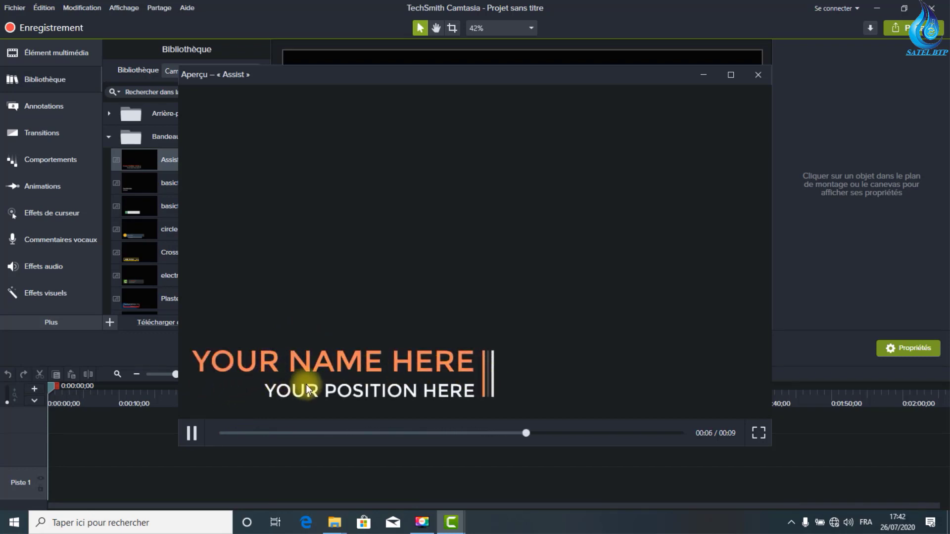
pyautogui.click(753, 75)
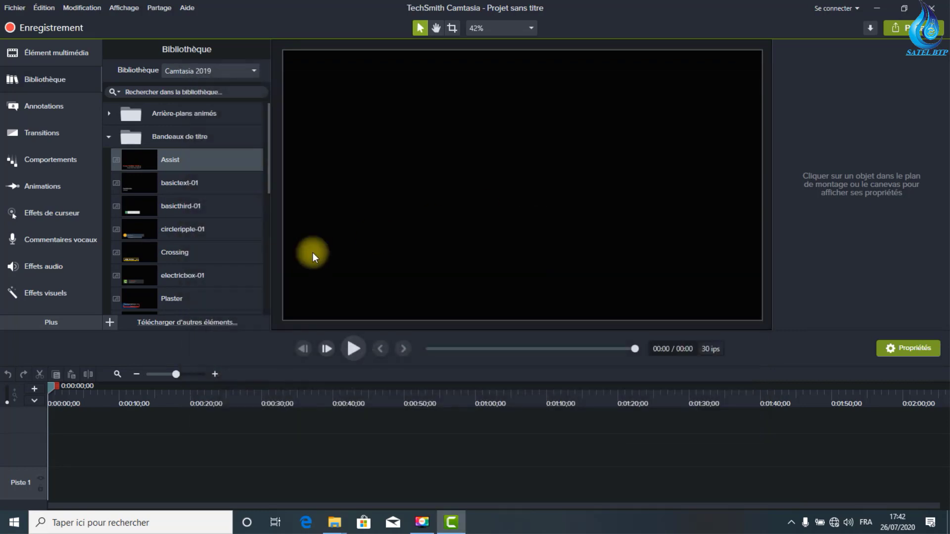
pyautogui.click(108, 136)
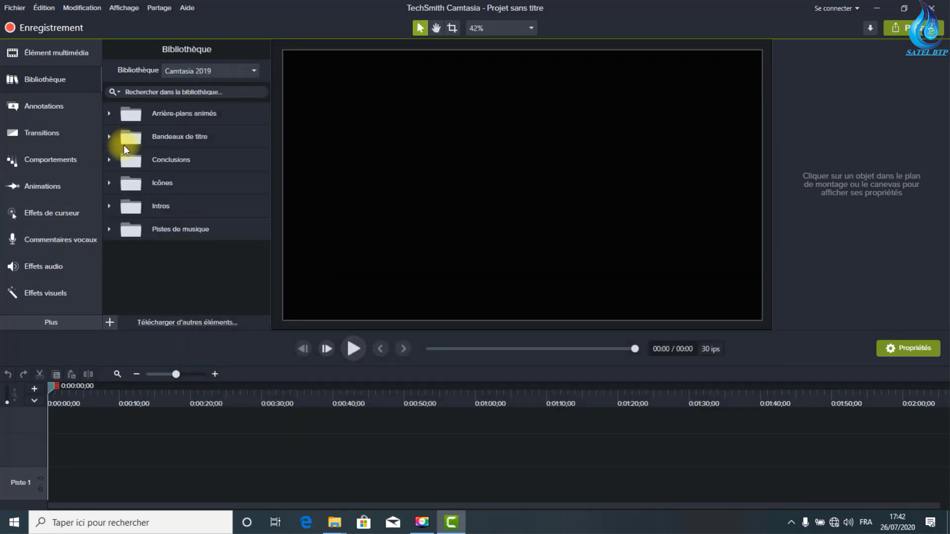
# - Preview the Agent-01 icon in the Assurances subfolder of Icônes, browse the other icons, and collapse both folders
pyautogui.click(109, 183)
pyautogui.click(117, 206)
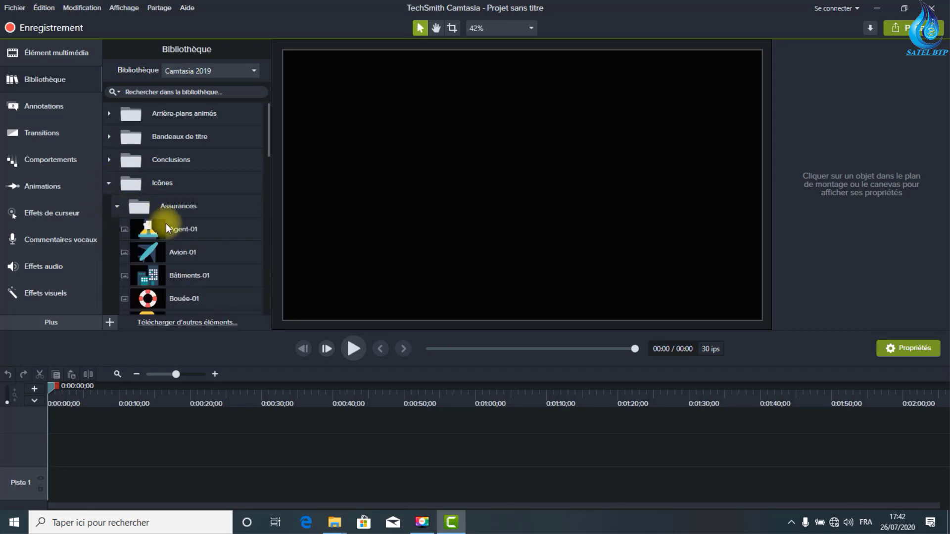
pyautogui.doubleClick(190, 230)
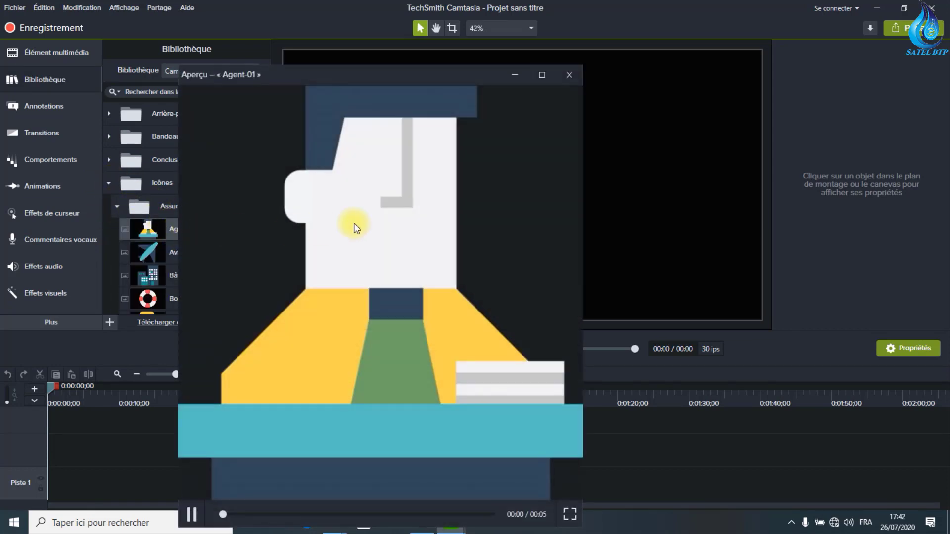
pyautogui.click(569, 74)
pyautogui.scroll(-2, 155, 280)
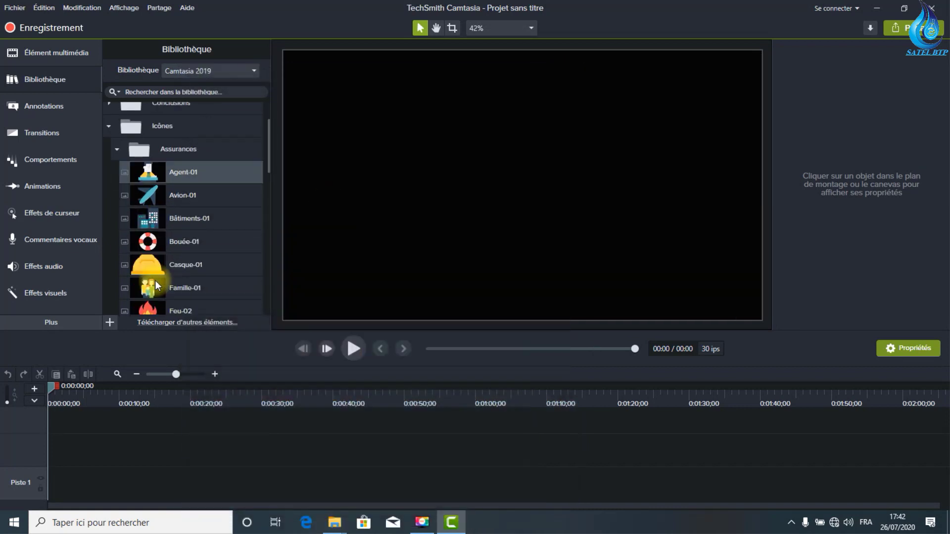
pyautogui.scroll(2, 108, 206)
pyautogui.click(117, 206)
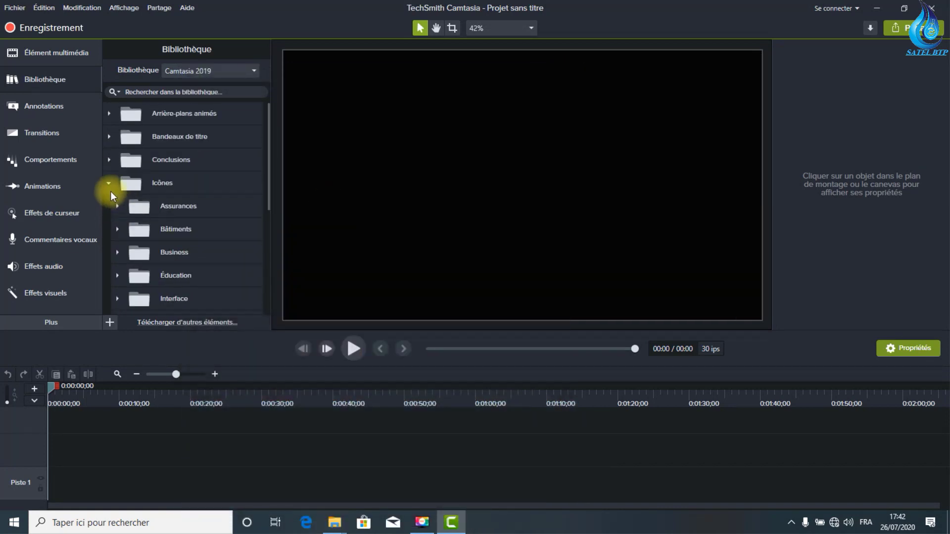
pyautogui.click(109, 183)
# - Browse the Intros folder and preview the State intro
pyautogui.click(110, 206)
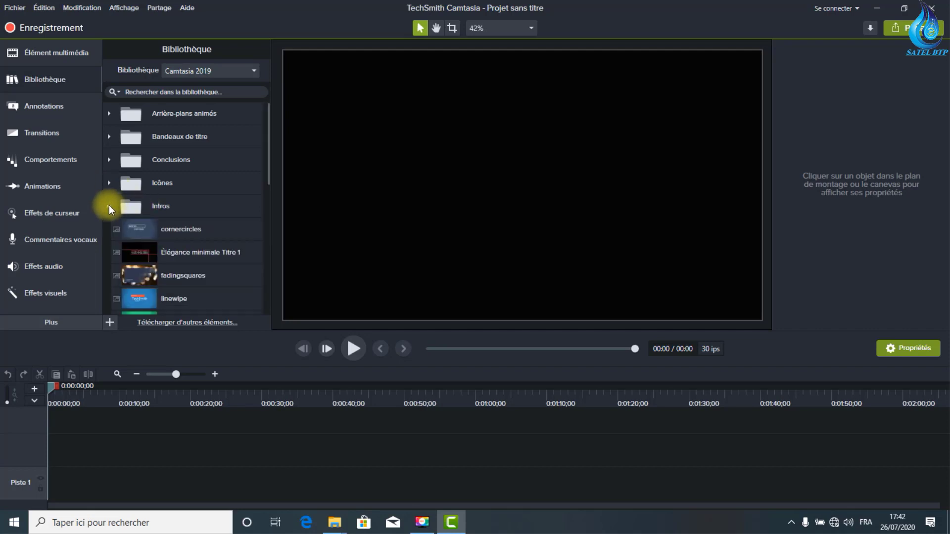
pyautogui.scroll(-6, 169, 243)
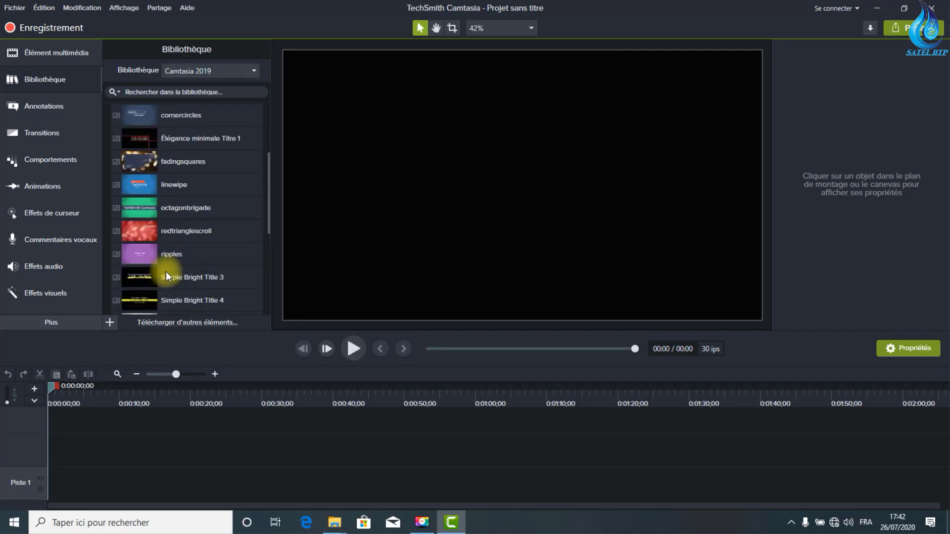
pyautogui.scroll(-2, 168, 268)
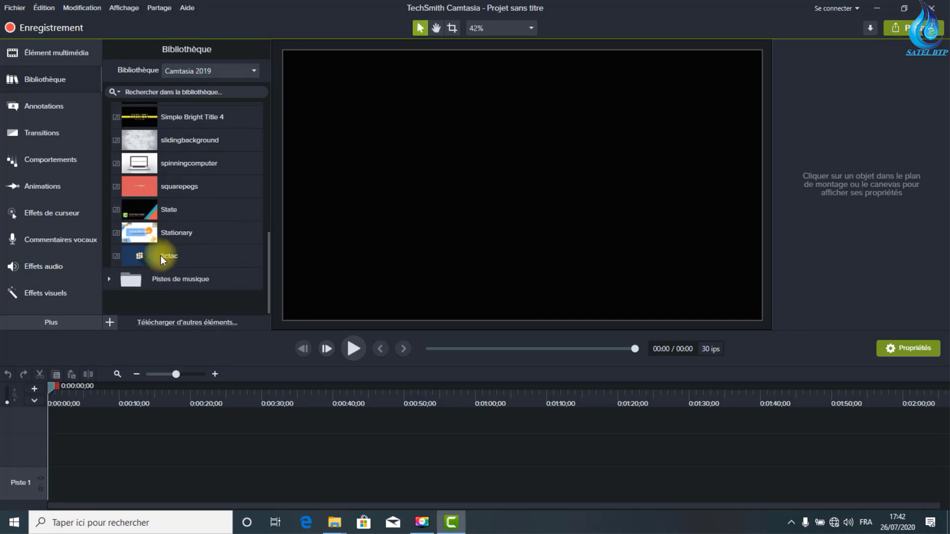
pyautogui.doubleClick(173, 208)
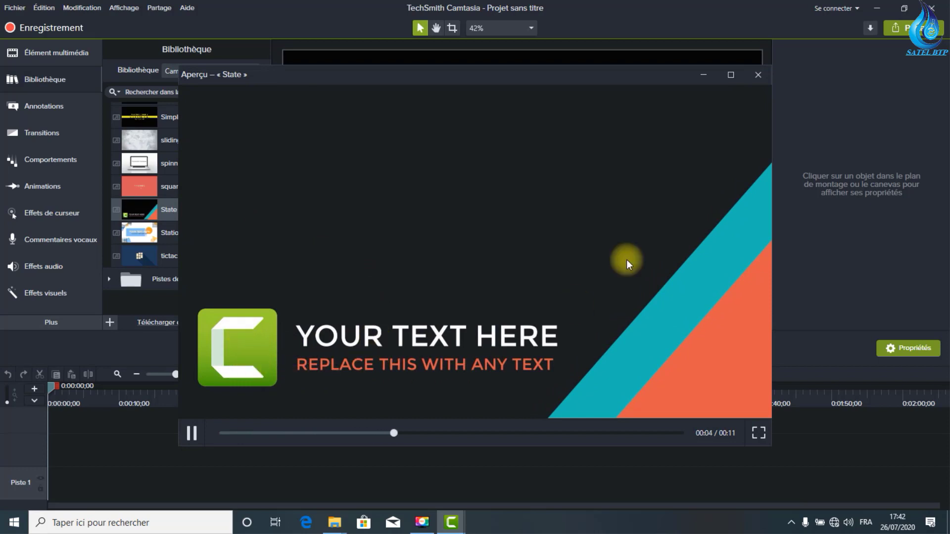
pyautogui.click(758, 75)
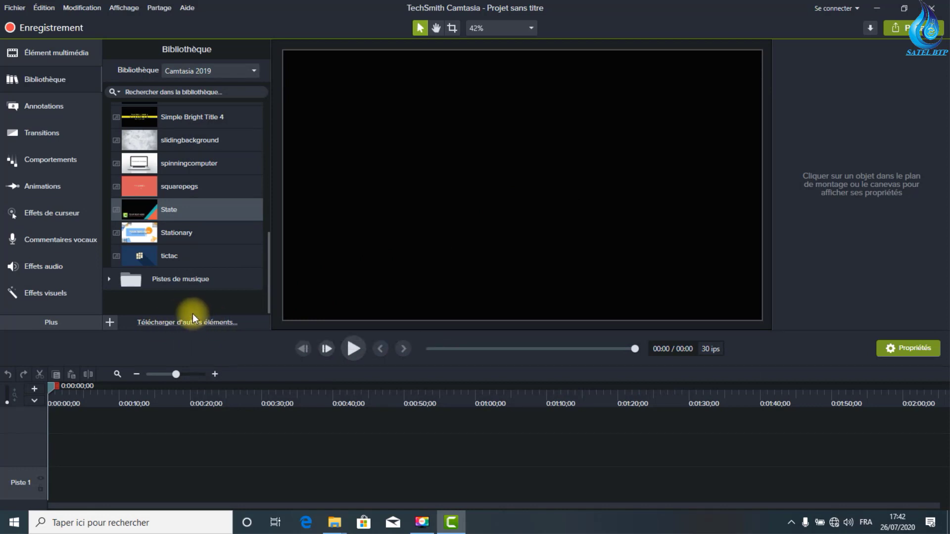
pyautogui.scroll(10, 126, 185)
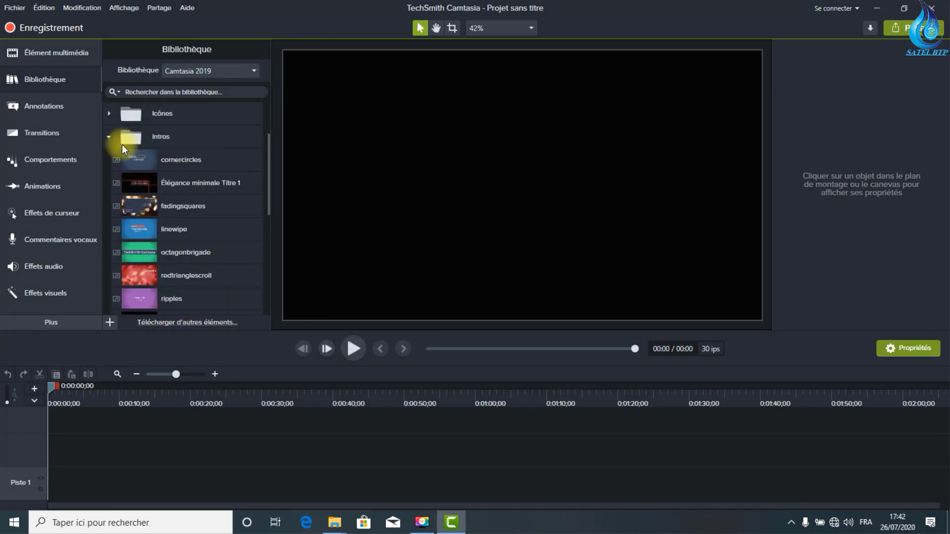
# - Collapse the Intros folder, look at the music clips in the Pistes de musique folder, and collapse it too
pyautogui.click(108, 135)
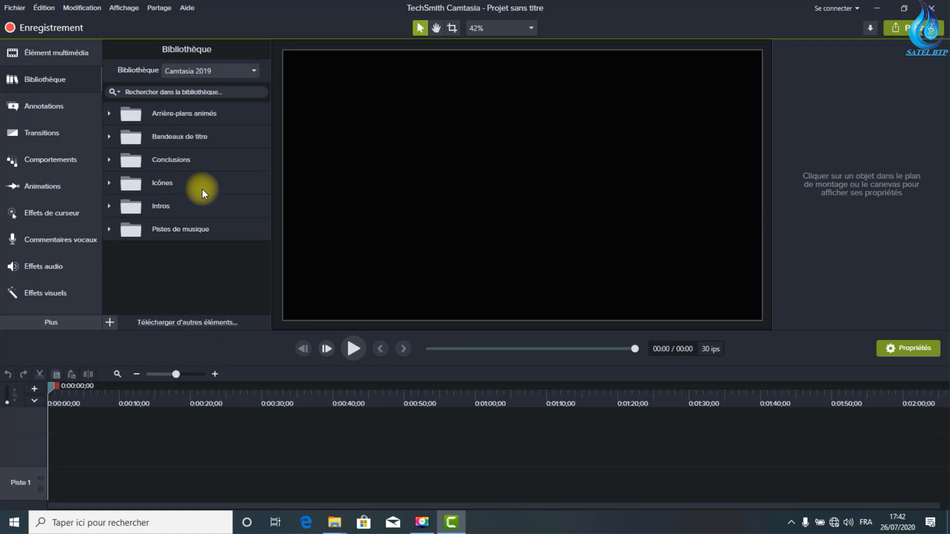
pyautogui.click(109, 230)
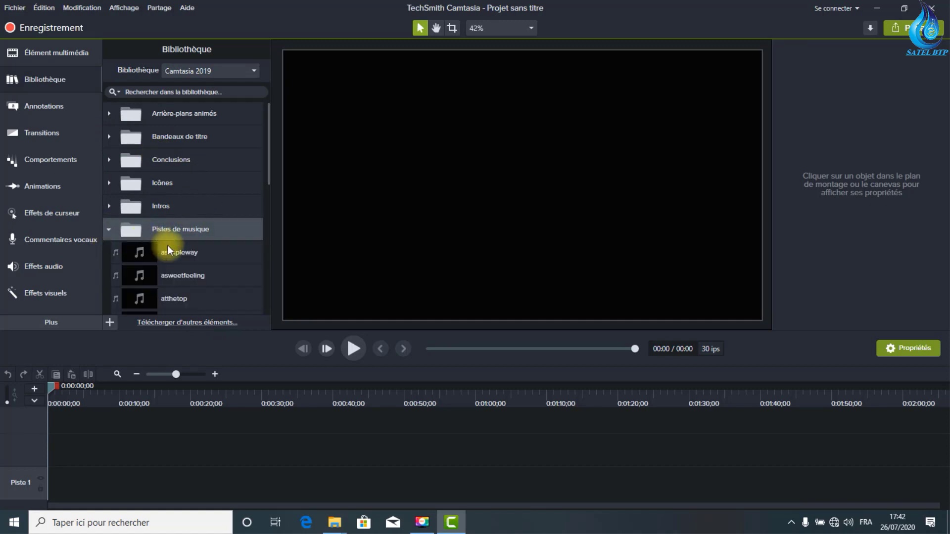
pyautogui.click(108, 230)
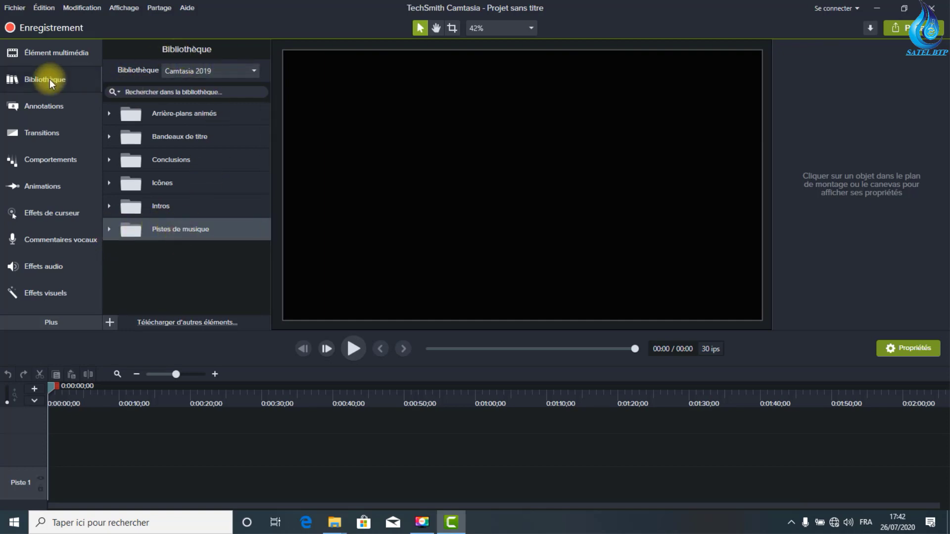
# - Add the purple Basique speech-bubble callout to the canvas, reshape it with a long tail, and delete it
pyautogui.click(39, 108)
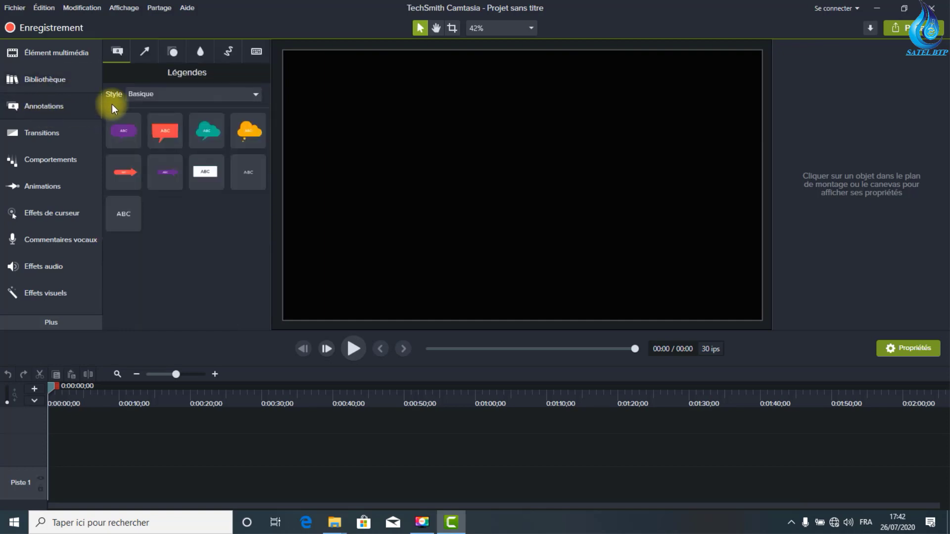
pyautogui.doubleClick(130, 135)
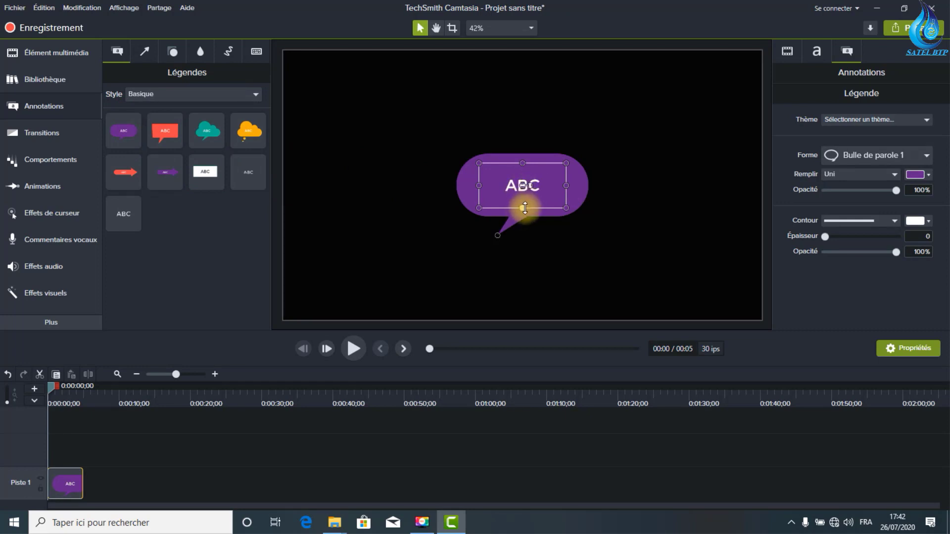
pyautogui.moveTo(509, 227); pyautogui.dragTo(650, 211)
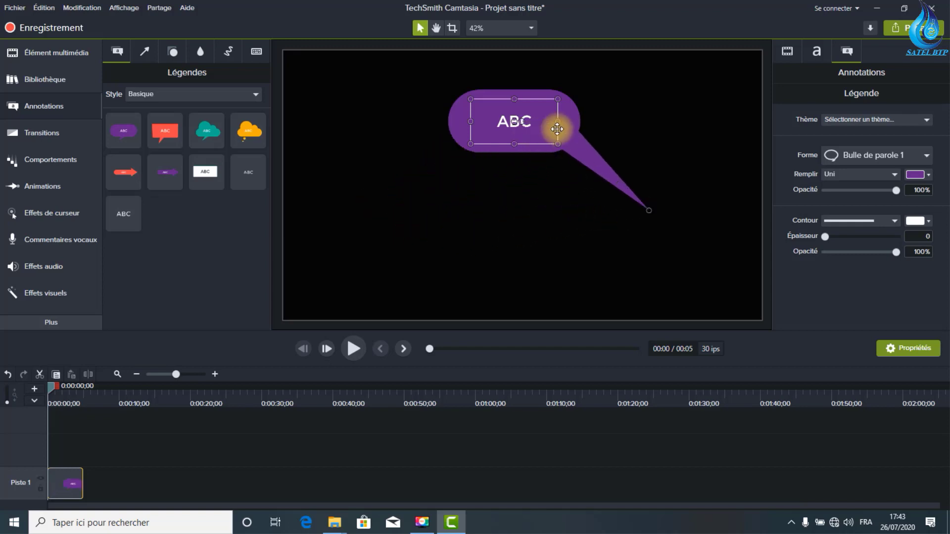
pyautogui.press('Delete')
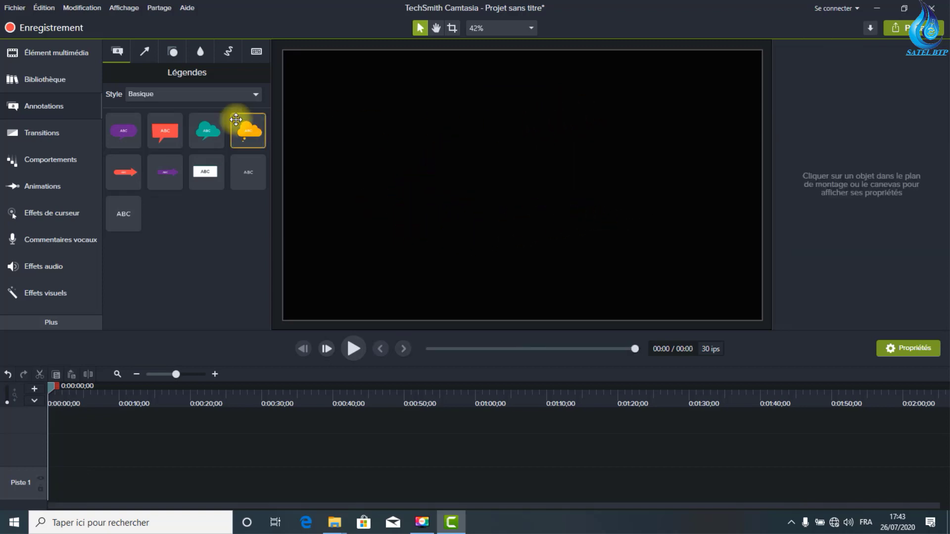
# - Browse the annotation categories, including arrows and lines, shapes, blur and highlight, sketch motion and keystrokes
pyautogui.click(144, 54)
pyautogui.click(172, 56)
pyautogui.click(196, 59)
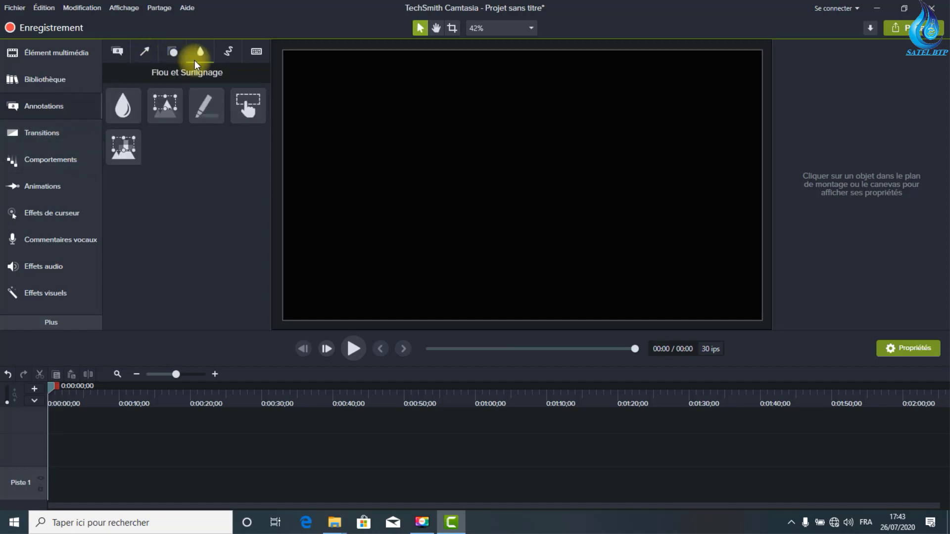
pyautogui.click(225, 57)
pyautogui.click(246, 53)
pyautogui.click(144, 59)
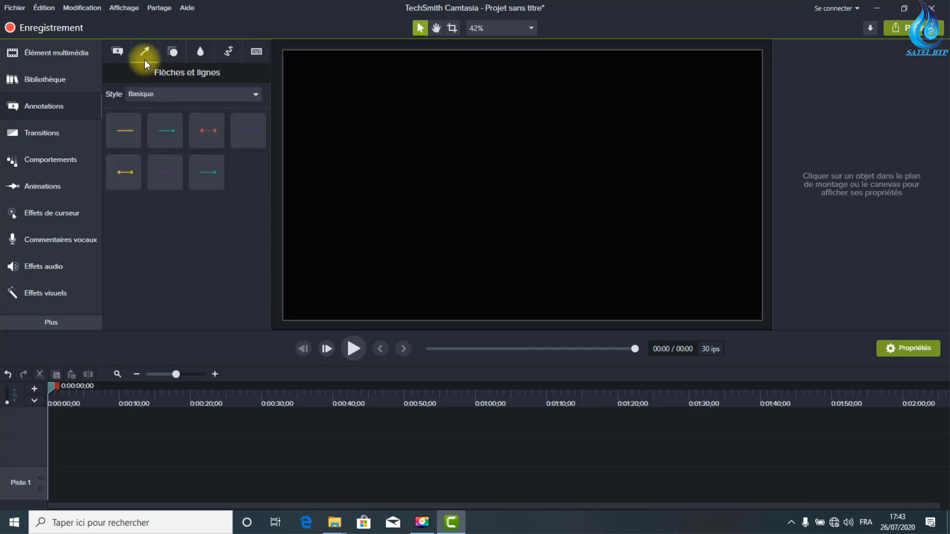
pyautogui.click(123, 56)
pyautogui.click(142, 56)
pyautogui.click(163, 57)
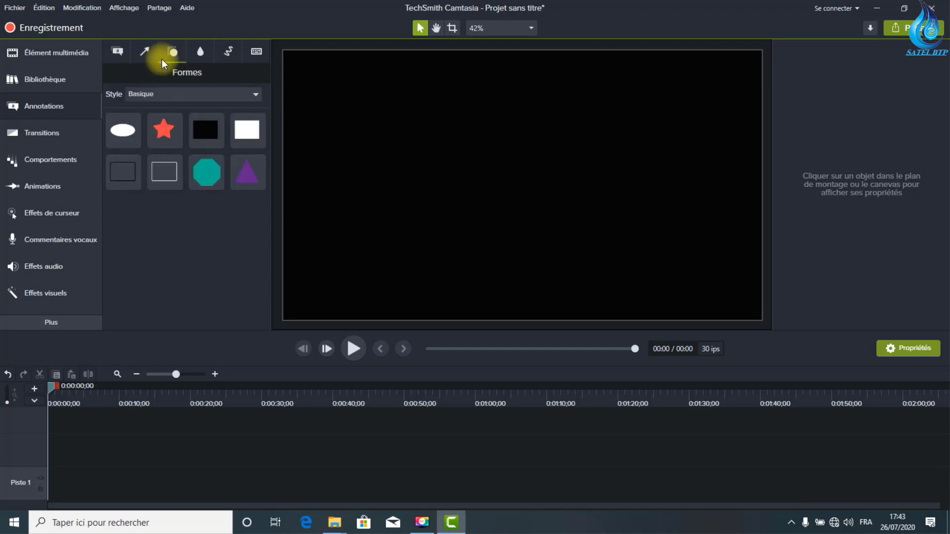
pyautogui.click(145, 56)
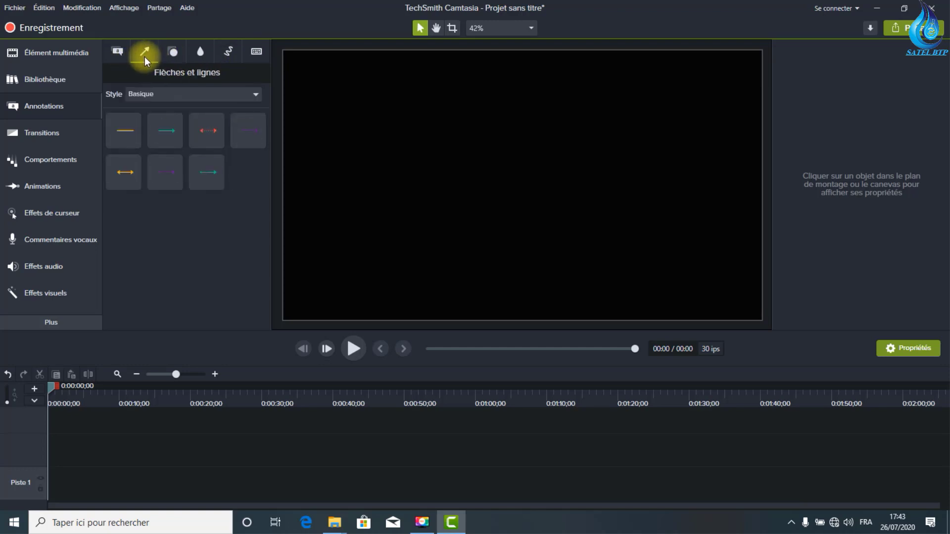
# - Examine the available styles for Flèches et lignes and return to the callout annotations
pyautogui.click(254, 94)
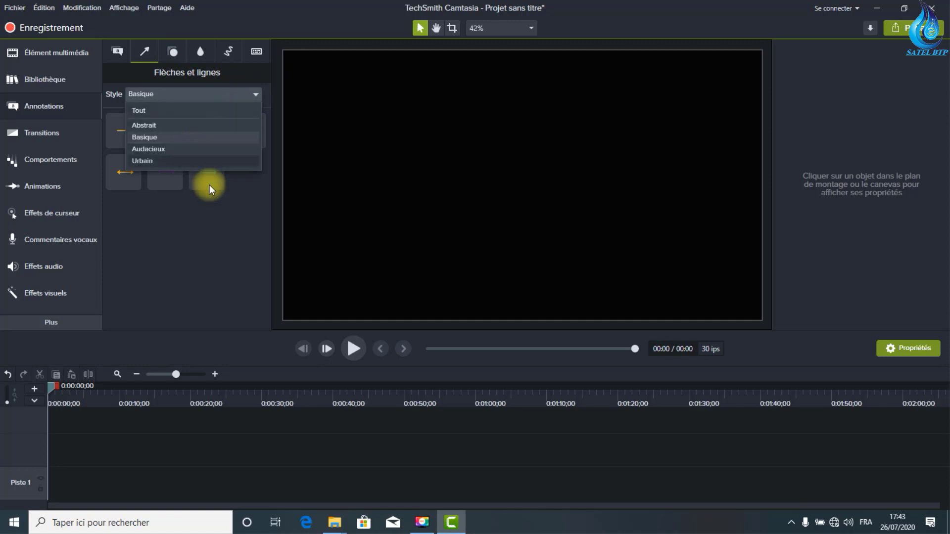
pyautogui.click(225, 201)
pyautogui.click(122, 136)
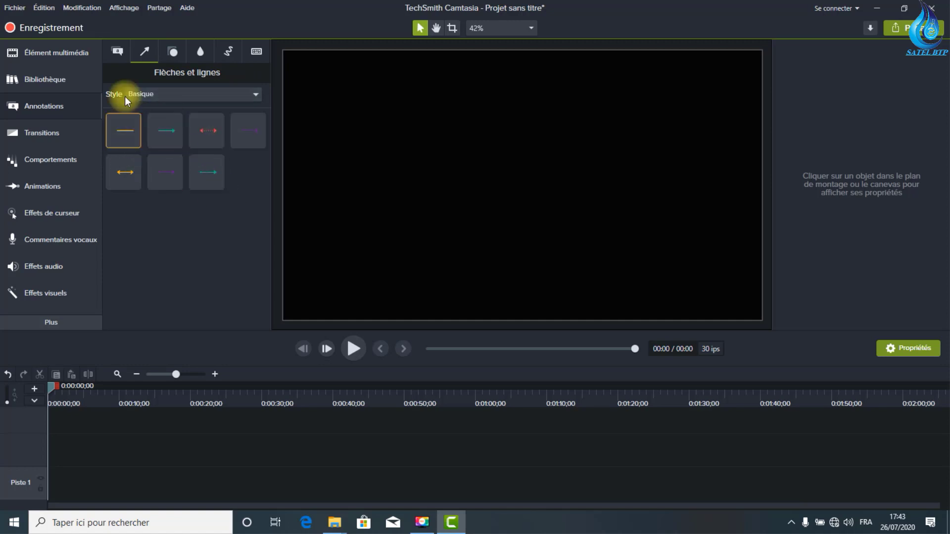
pyautogui.click(114, 59)
# - Browse the Transitions collection and examine effects such as Extension du cercle and Retourner
pyautogui.click(58, 134)
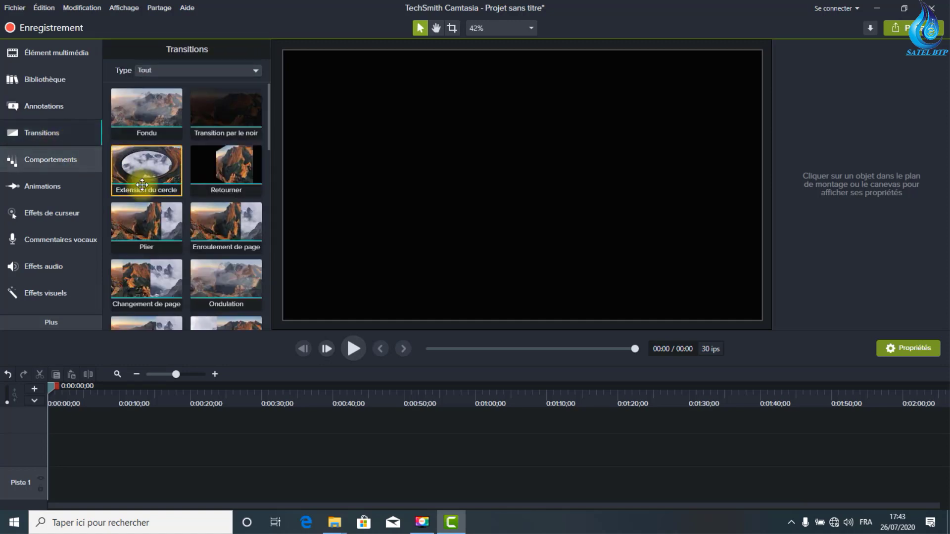
pyautogui.scroll(-1, 153, 168)
pyautogui.scroll(1, 151, 148)
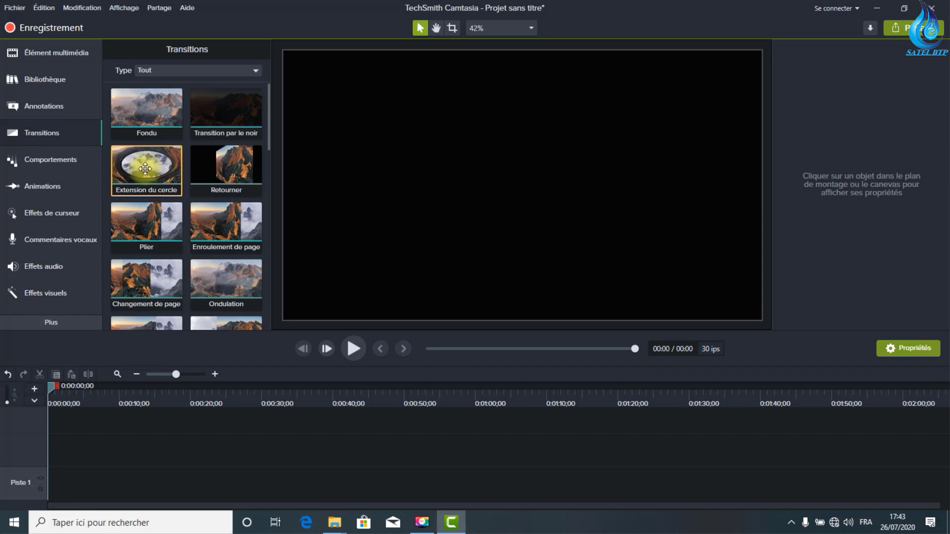
pyautogui.moveTo(145, 169)
pyautogui.mouseDown()
pyautogui.moveTo(223, 257)
pyautogui.moveTo(222, 337)
pyautogui.moveTo(177, 253)
pyautogui.moveTo(151, 156)
pyautogui.mouseUp()
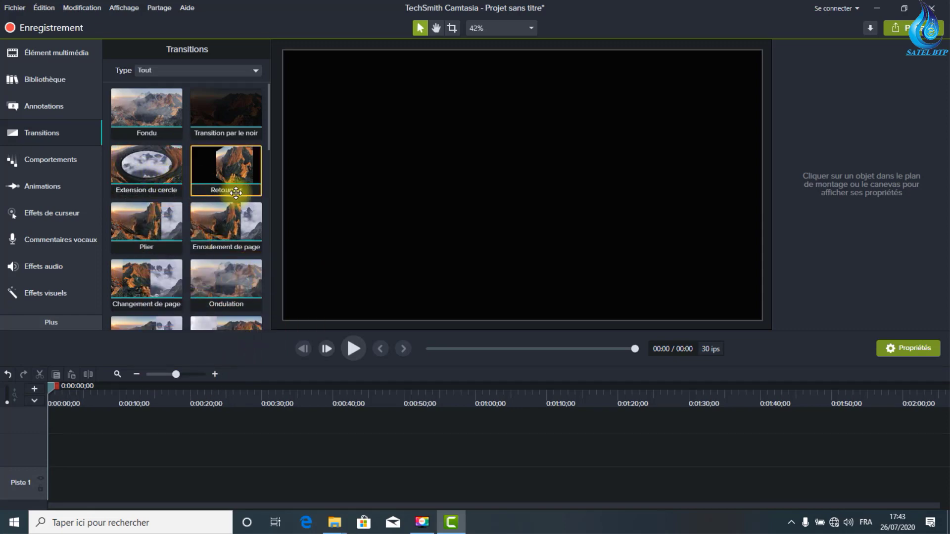
pyautogui.scroll(-1, 235, 193)
pyautogui.scroll(1, 218, 191)
pyautogui.scroll(-1, 149, 218)
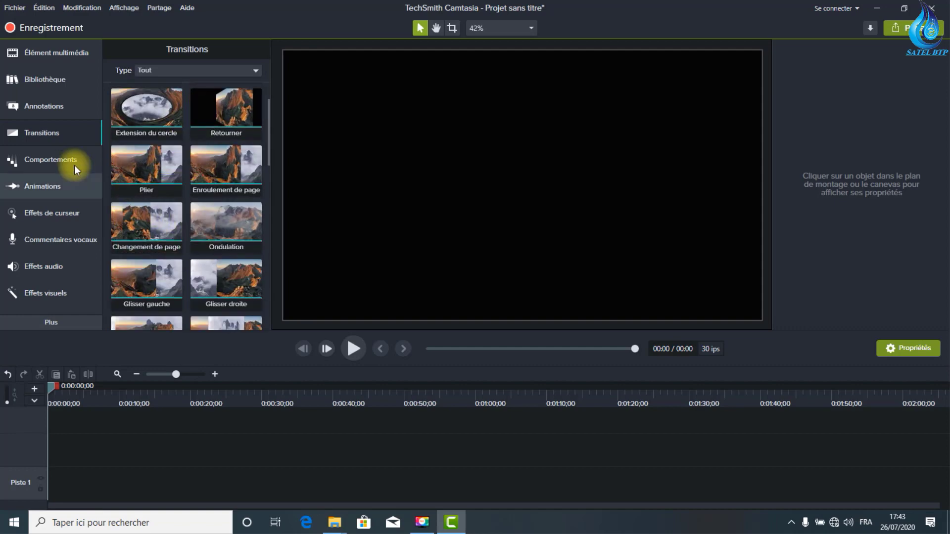
# - Browse the Comportements collection, trying Saut et chute on the empty timeline, and view the Zoom/Panoramique animation options
pyautogui.click(66, 160)
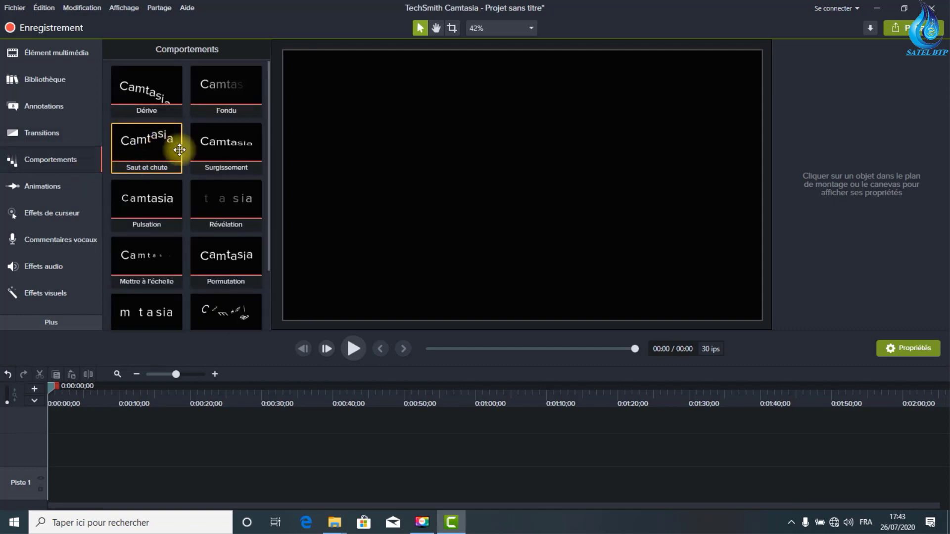
pyautogui.moveTo(148, 140); pyautogui.dragTo(135, 444)
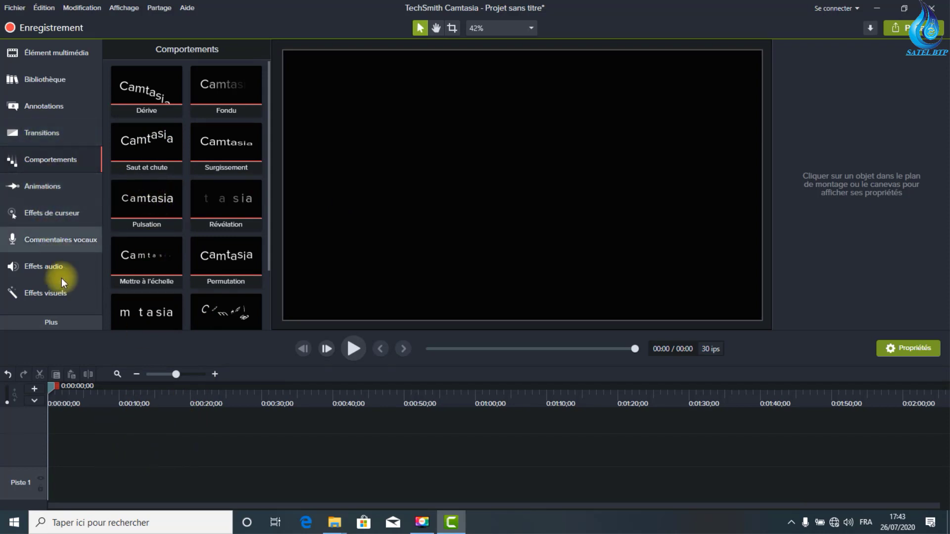
pyautogui.moveTo(144, 198)
pyautogui.mouseDown()
pyautogui.moveTo(160, 322)
pyautogui.moveTo(144, 187)
pyautogui.moveTo(142, 195)
pyautogui.mouseUp()
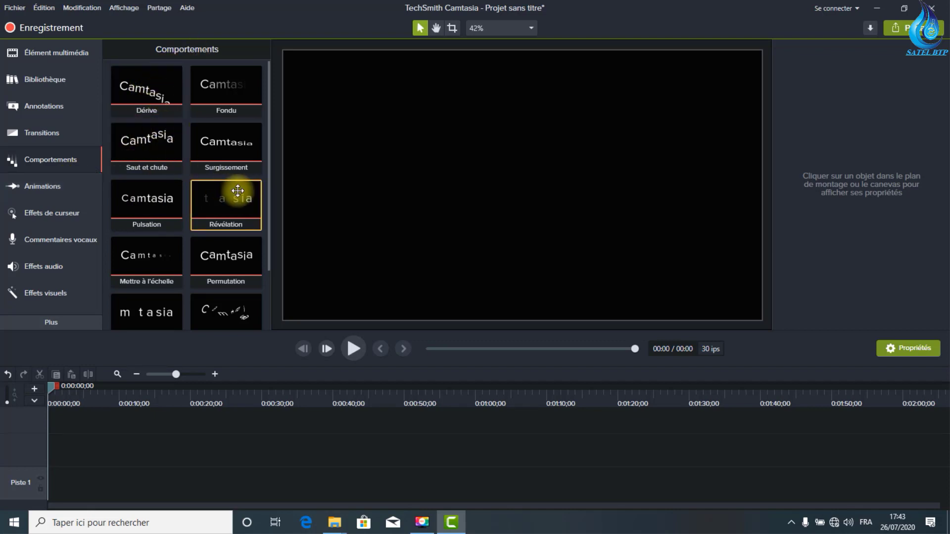
pyautogui.click(60, 190)
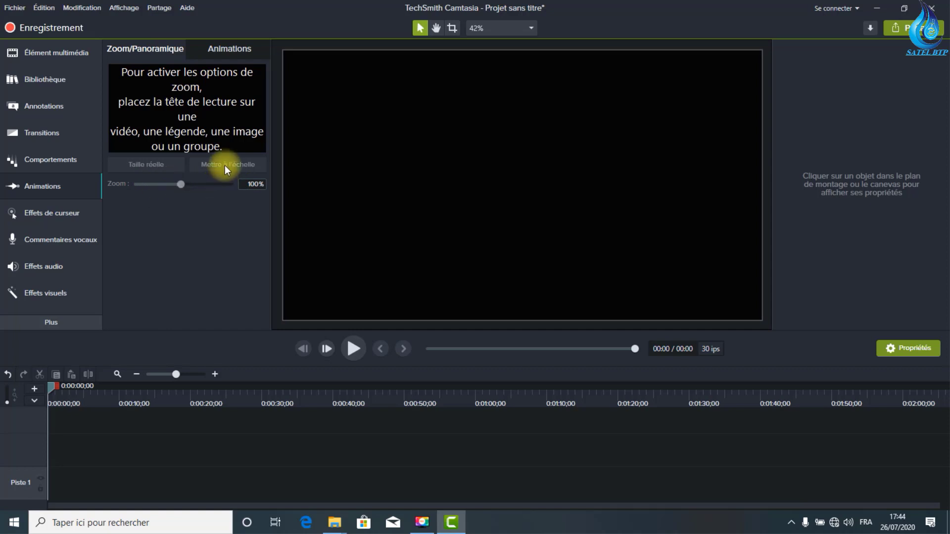
# - Examine the cursor effects, including the sets for left and right mouse actions, and return to the general cursor effects
pyautogui.click(65, 214)
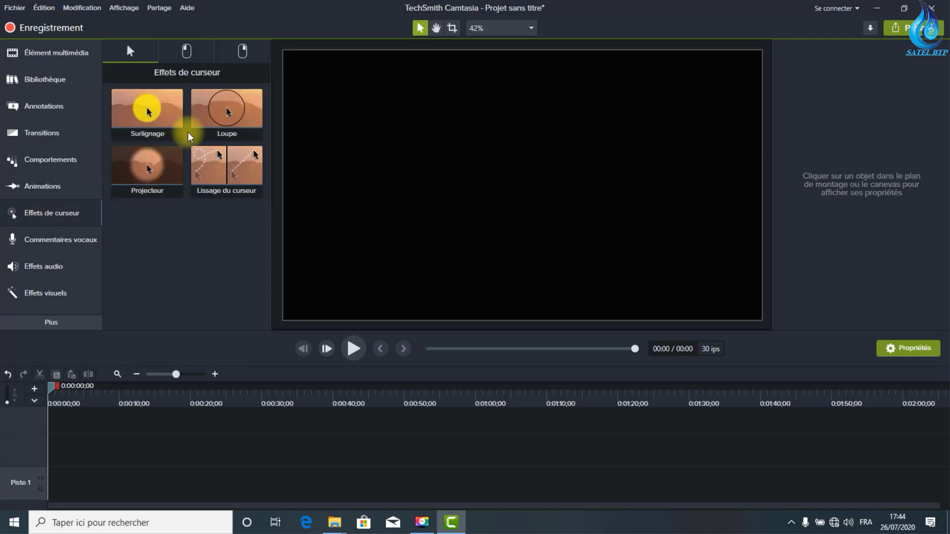
pyautogui.click(199, 52)
pyautogui.click(240, 48)
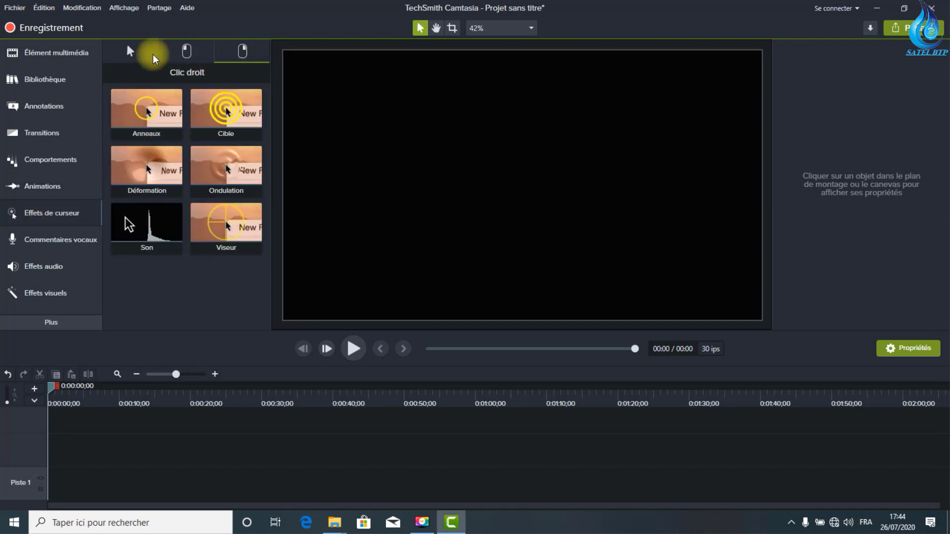
pyautogui.click(154, 58)
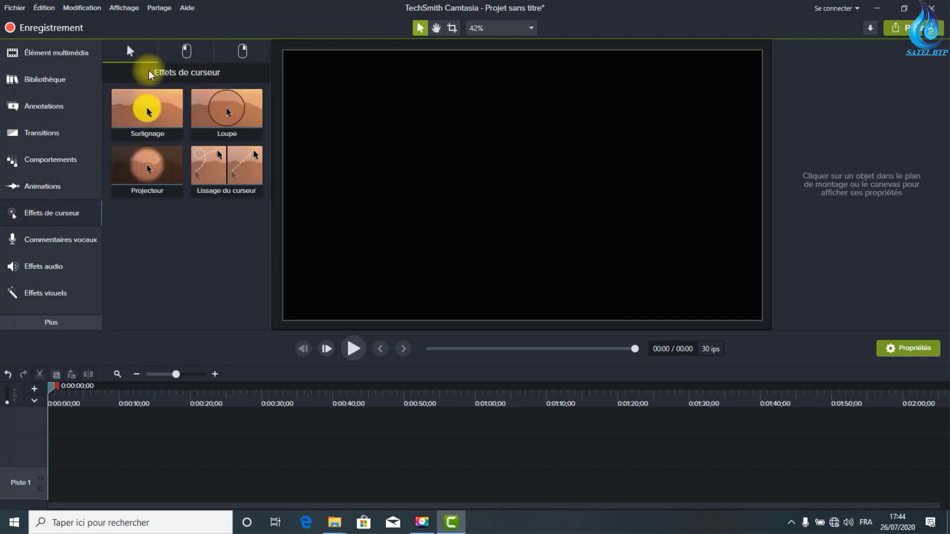
# - Review the voice narration options, the audio and visual effects, and the additional Interactivité and Sous-titres tools
pyautogui.click(68, 246)
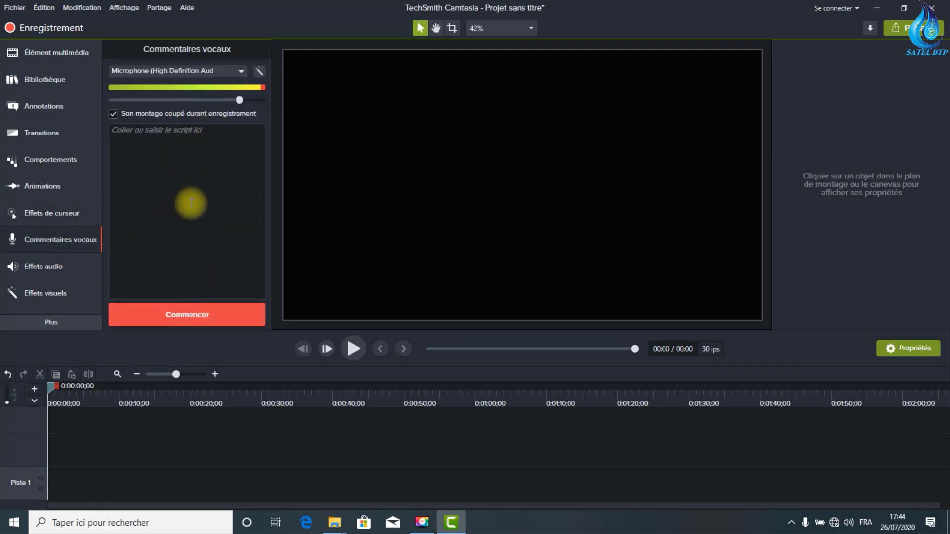
pyautogui.click(67, 259)
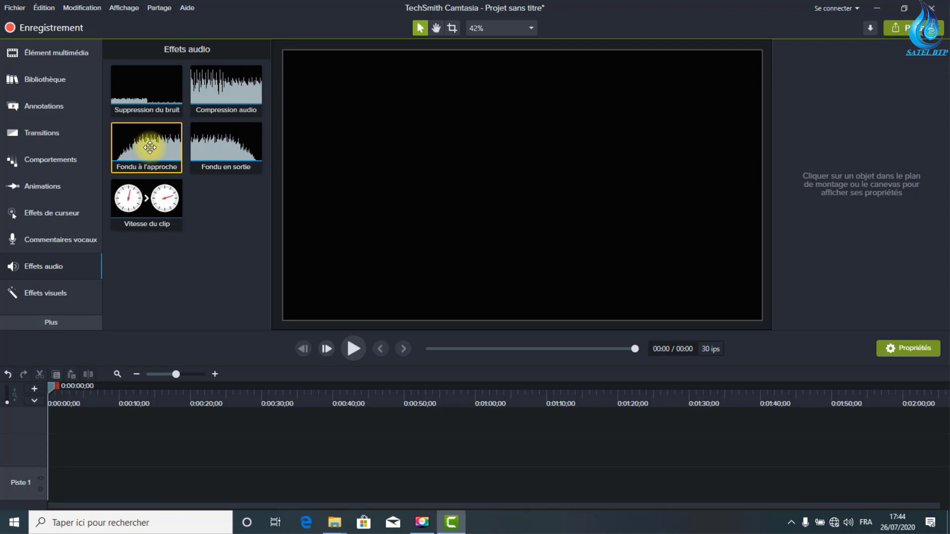
pyautogui.click(60, 293)
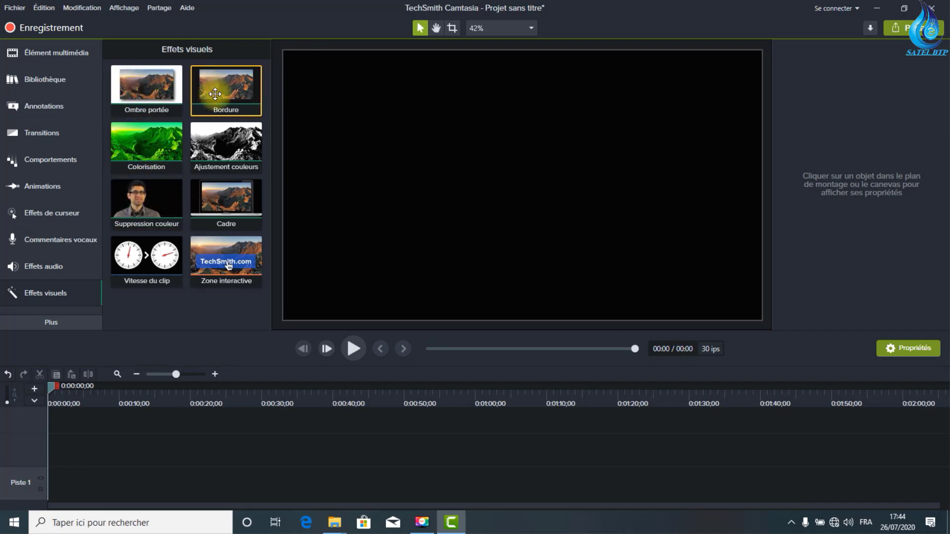
pyautogui.click(57, 326)
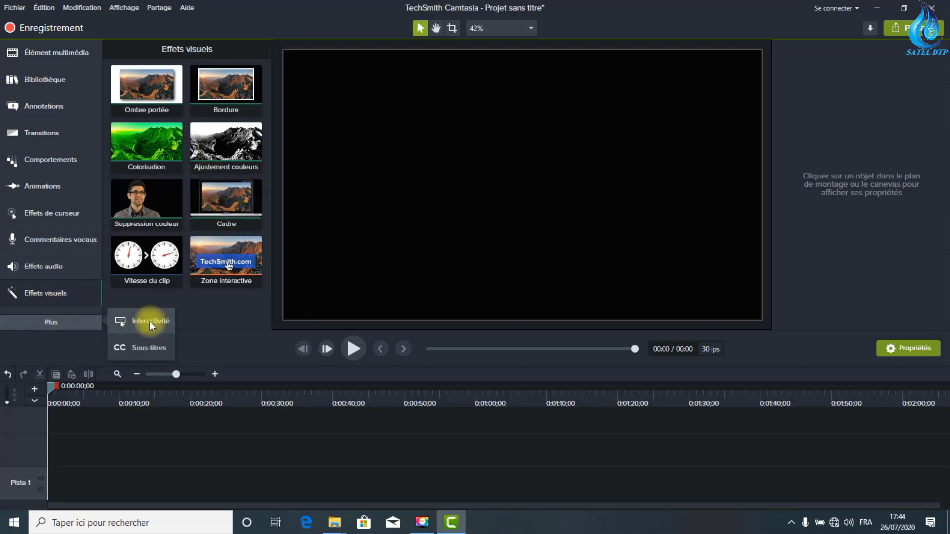
pyautogui.click(73, 310)
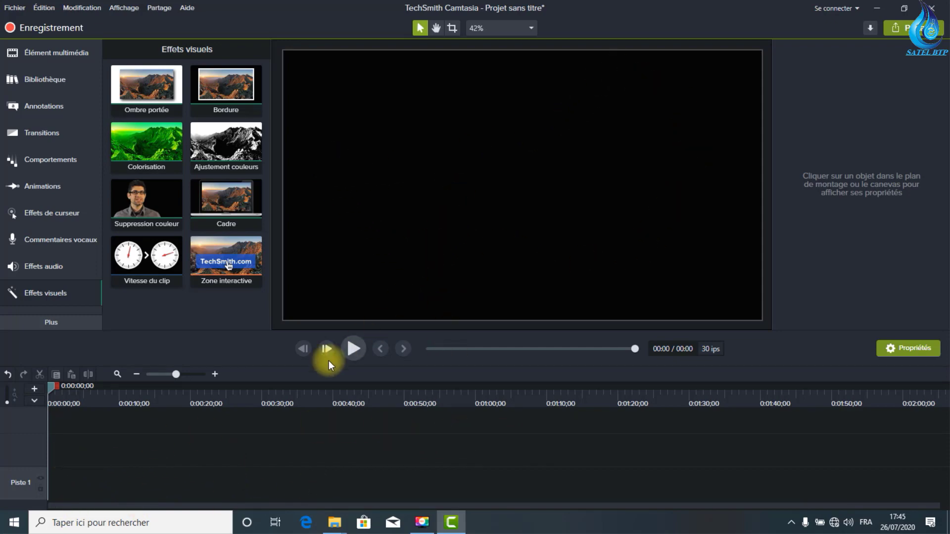
# - Add the floatingboxes clip from the library's Arrière-plans animés folder to a new track, Piste 2, at the timeline's start
pyautogui.click(300, 351)
pyautogui.click(43, 101)
pyautogui.click(47, 82)
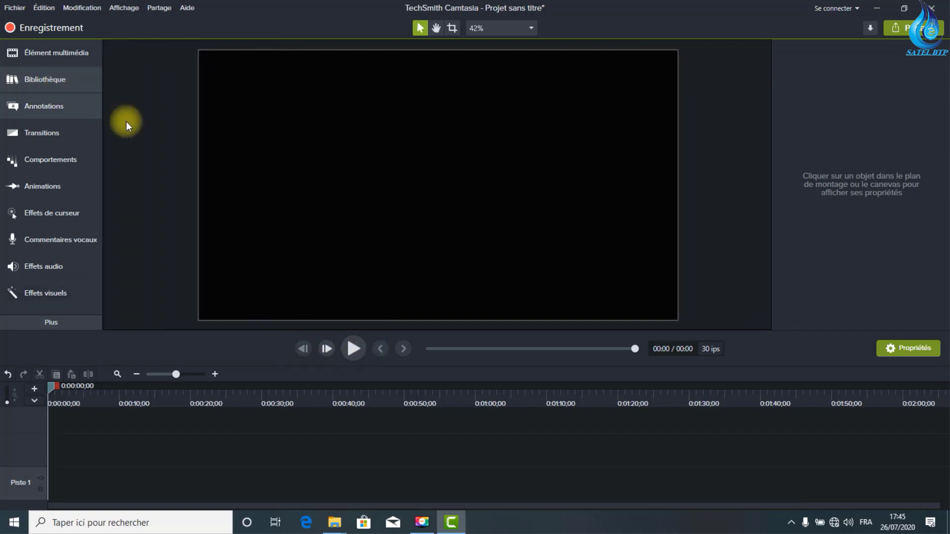
pyautogui.click(42, 102)
pyautogui.click(45, 84)
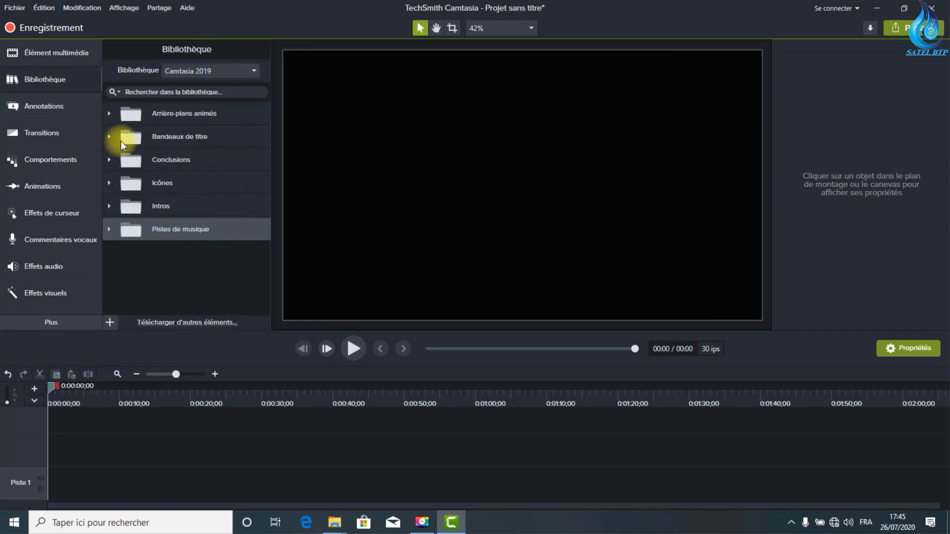
pyautogui.click(109, 137)
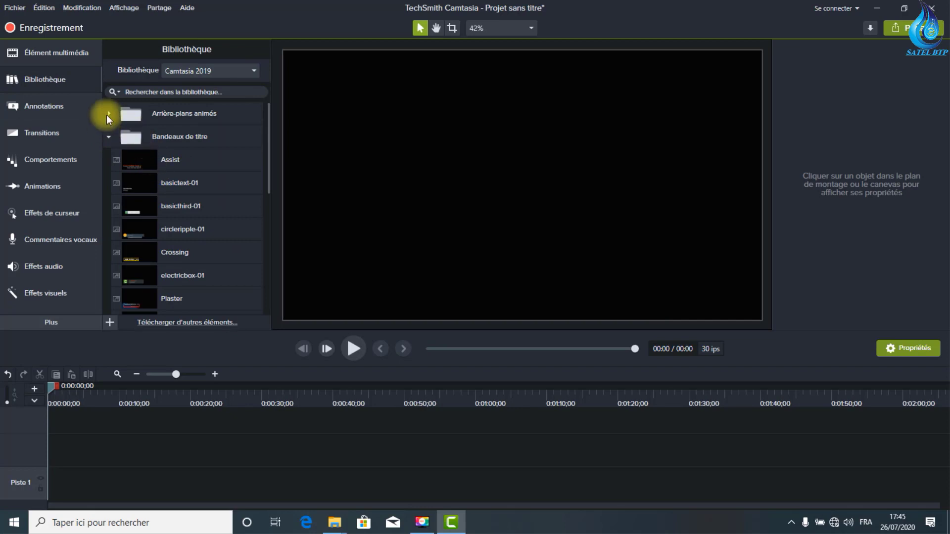
pyautogui.click(110, 115)
pyautogui.moveTo(172, 183); pyautogui.dragTo(60, 444)
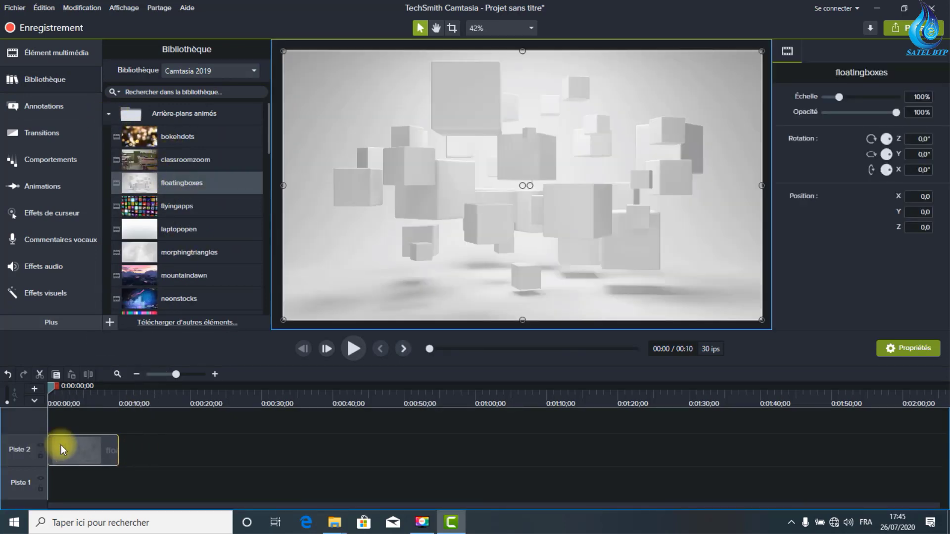
# - Play the floatingboxes clip, pause it, and move the playhead to the clip's start and then its end
pyautogui.click(355, 353)
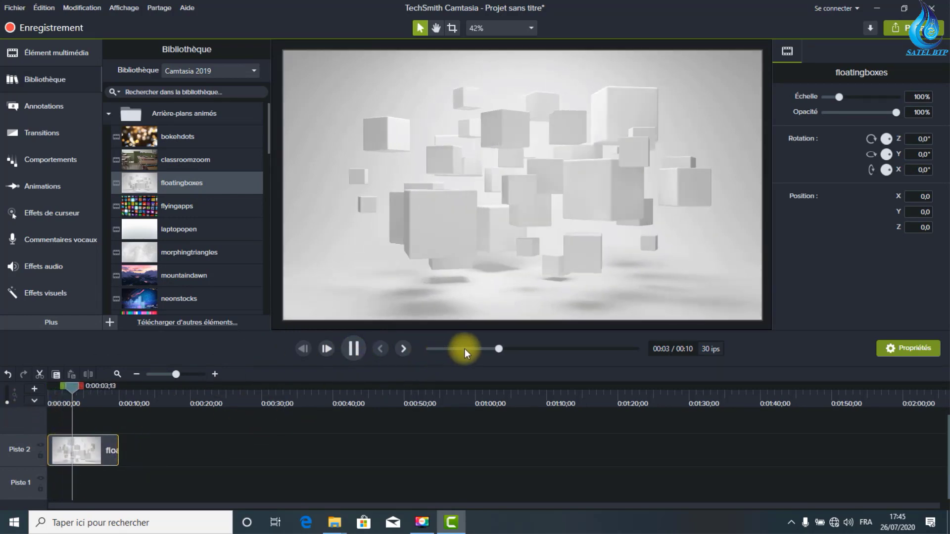
pyautogui.click(354, 349)
pyautogui.click(381, 351)
pyautogui.click(401, 350)
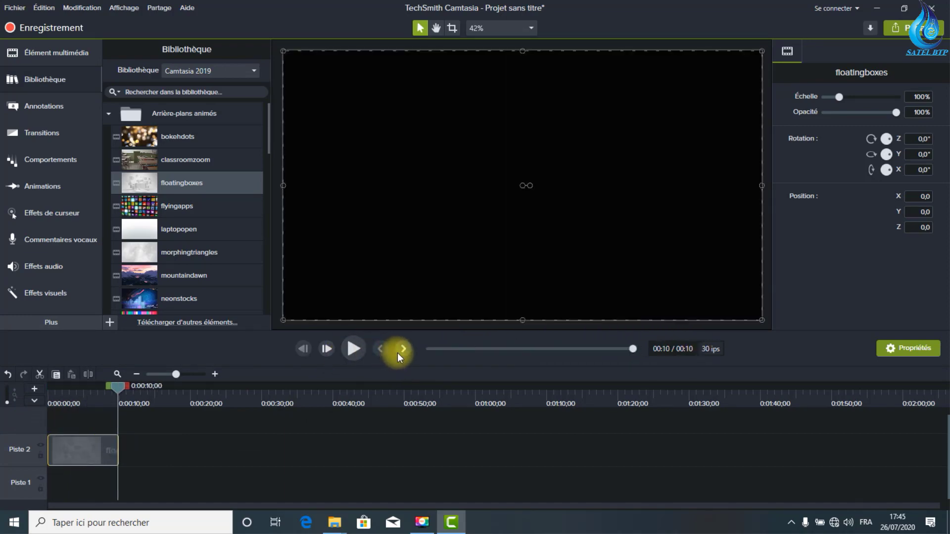
# - Step the playhead back from the end of the floatingboxes clip and scrub it to 0:00:06;26
pyautogui.click(303, 350)
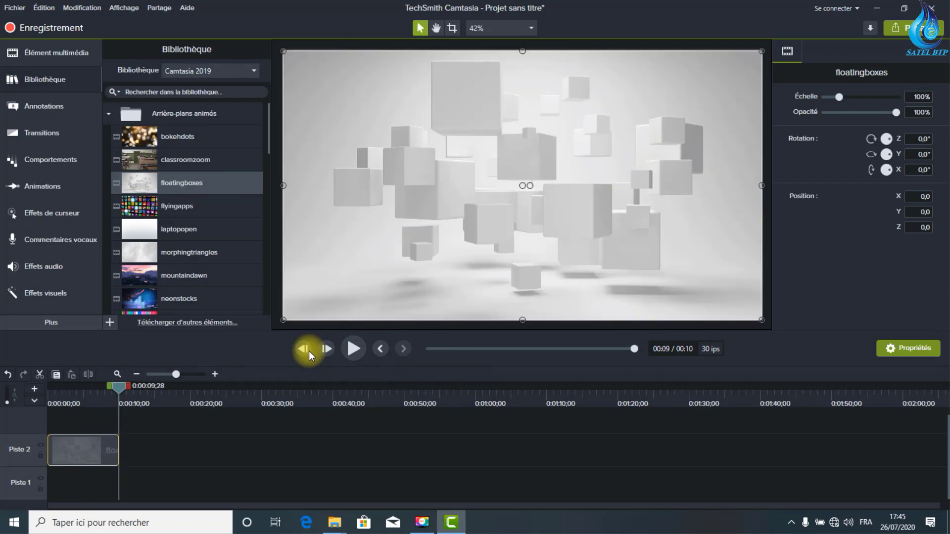
pyautogui.click(304, 349)
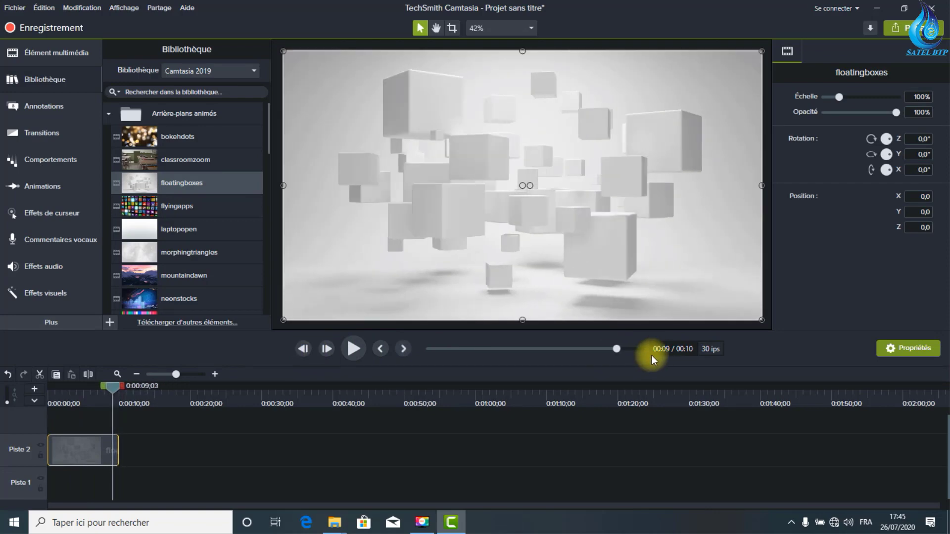
pyautogui.moveTo(616, 352); pyautogui.dragTo(571, 349)
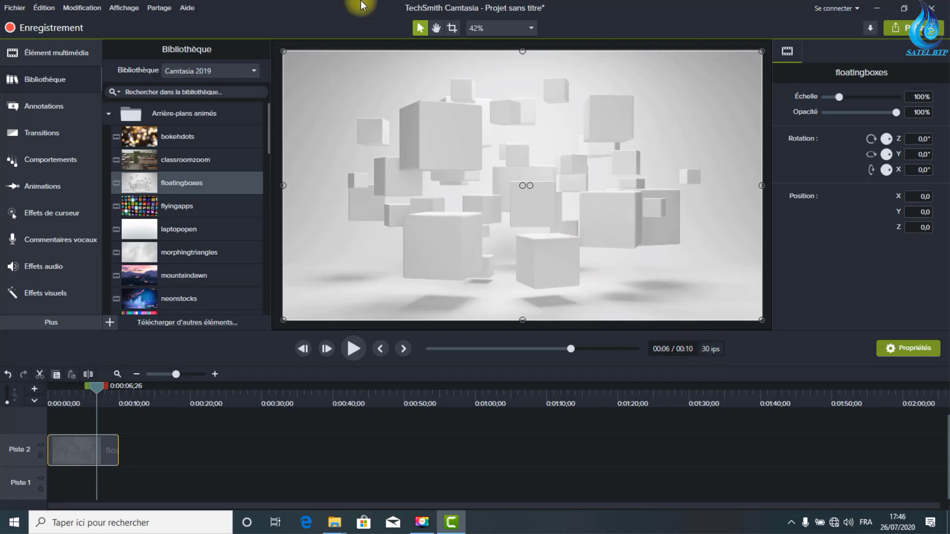
# - Activate the Crop tool for the canvas and try the 50% and 25% canvas zoom levels, finishing at 50%
pyautogui.click(451, 28)
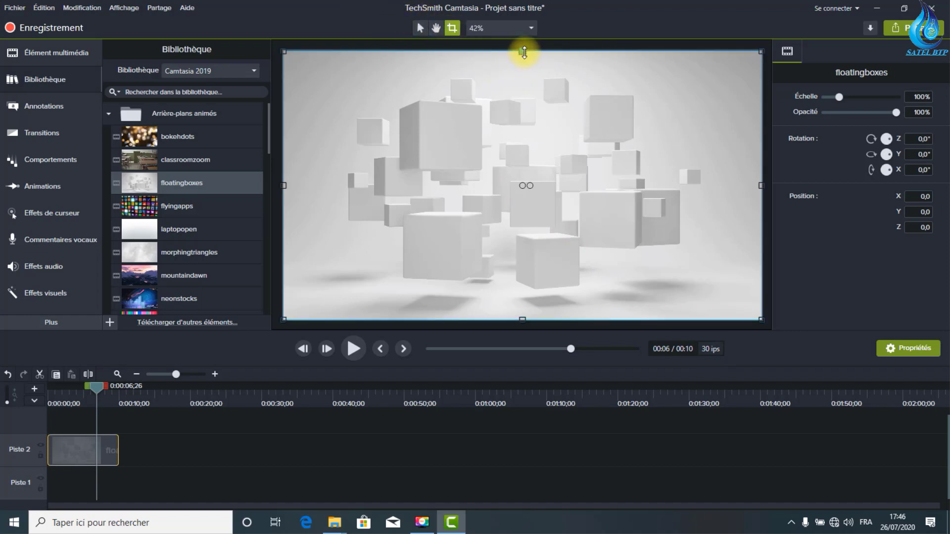
pyautogui.moveTo(524, 52)
pyautogui.mouseDown()
pyautogui.moveTo(519, 127)
pyautogui.moveTo(523, 50)
pyautogui.mouseUp()
pyautogui.click(510, 35)
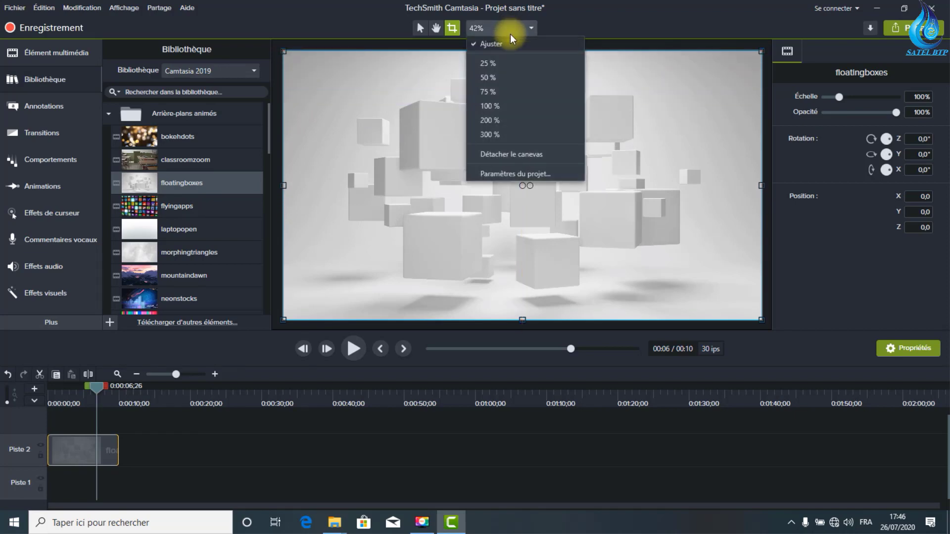
pyautogui.click(498, 77)
pyautogui.click(503, 28)
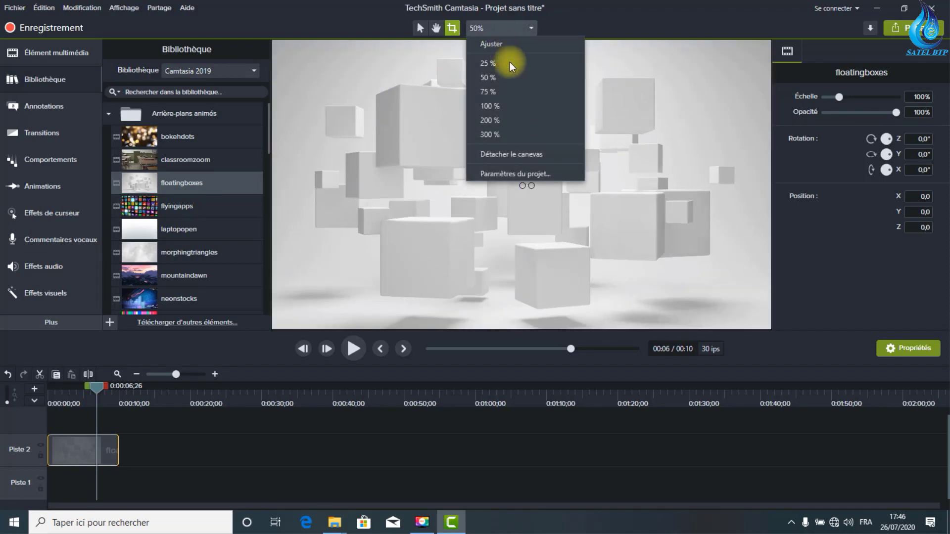
pyautogui.click(510, 64)
pyautogui.click(506, 32)
pyautogui.click(512, 78)
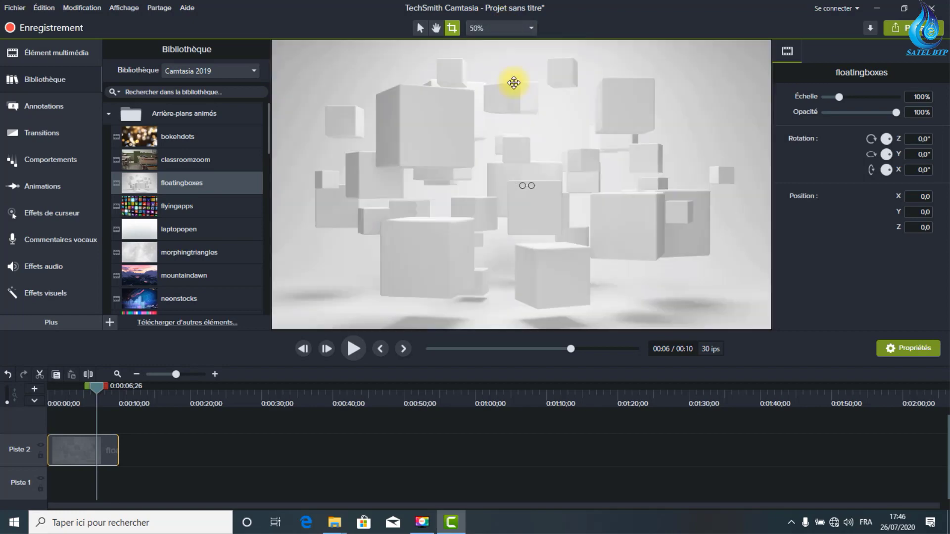
# - Hide and redisplay the floatingboxes clip's properties twice
pyautogui.click(898, 350)
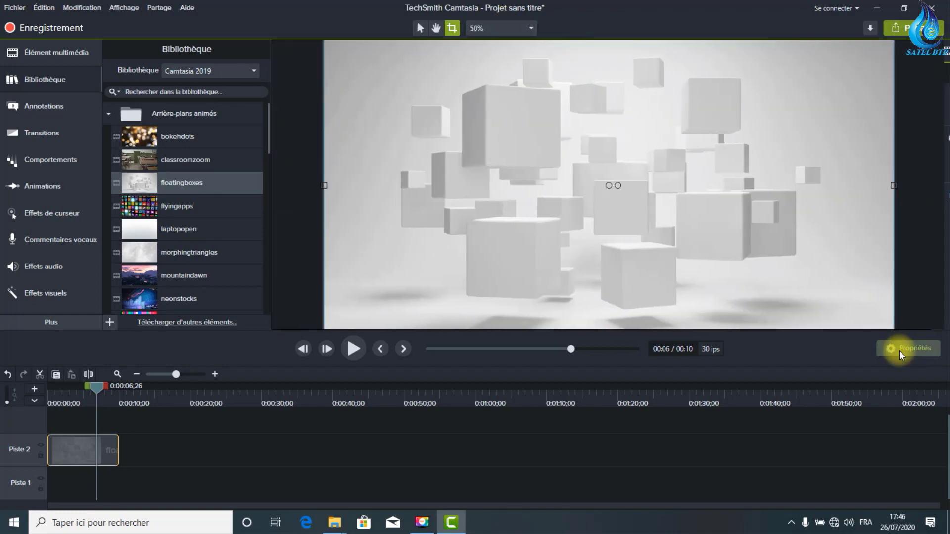
pyautogui.click(898, 350)
pyautogui.click(899, 350)
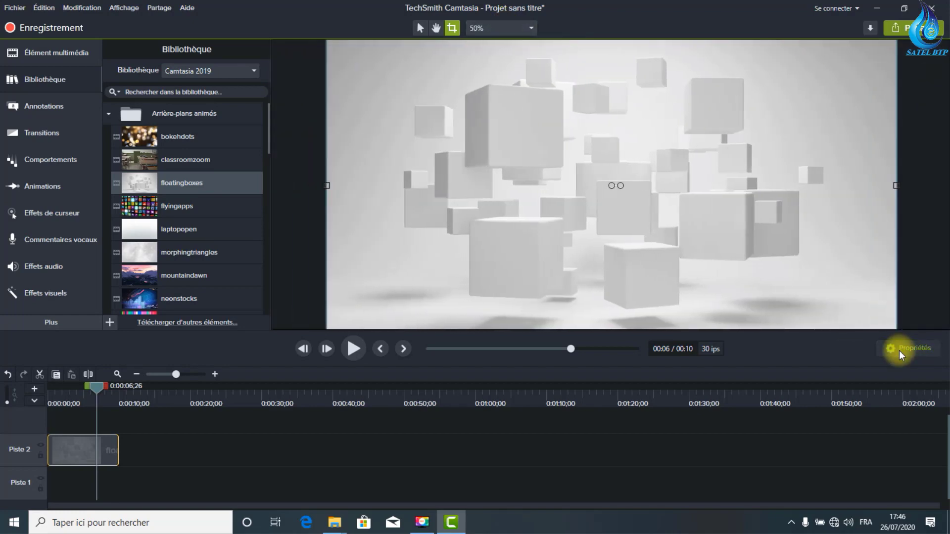
pyautogui.click(898, 350)
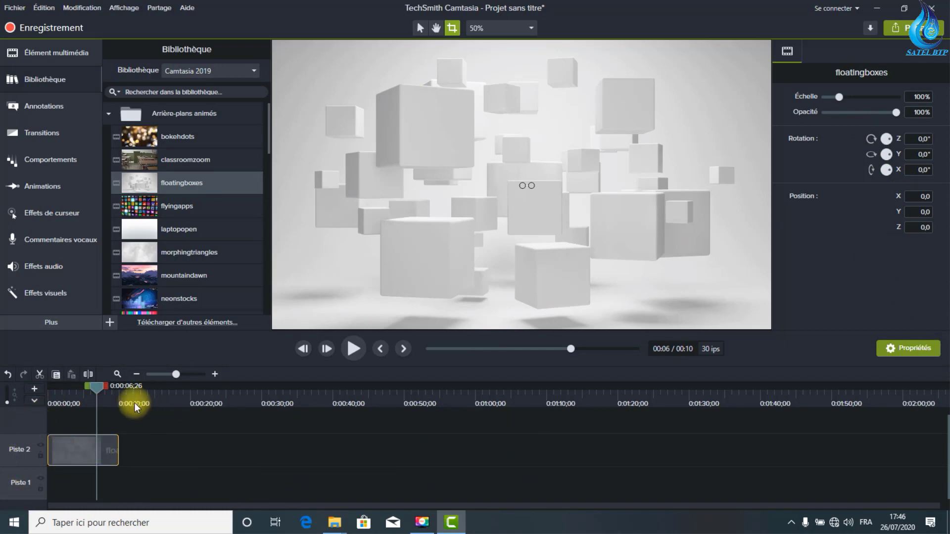
# - Move the playhead to 0:00:03;18 and enlarge the timeline scale slightly
pyautogui.moveTo(103, 391); pyautogui.dragTo(74, 395)
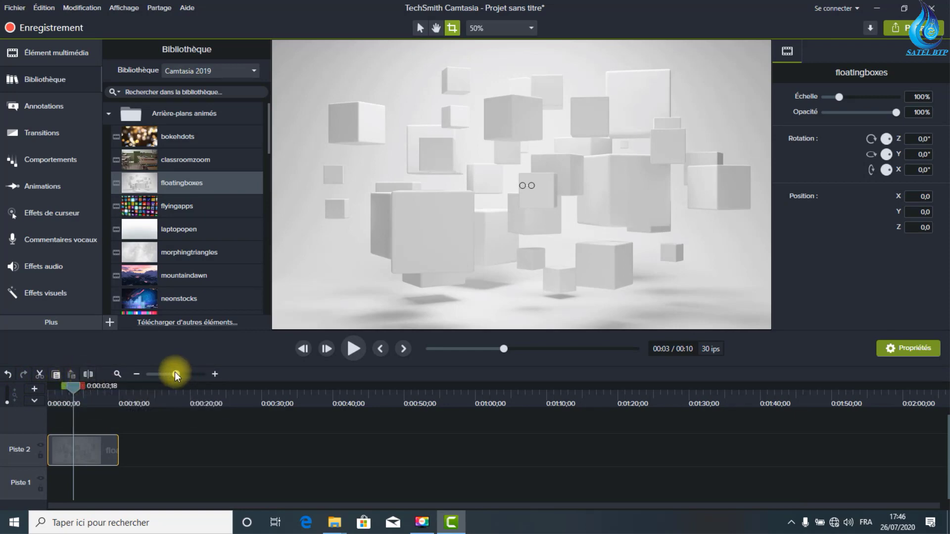
pyautogui.moveTo(175, 373)
pyautogui.mouseDown()
pyautogui.moveTo(163, 373)
pyautogui.moveTo(194, 376)
pyautogui.moveTo(161, 380)
pyautogui.moveTo(192, 383)
pyautogui.moveTo(177, 385)
pyautogui.mouseUp()
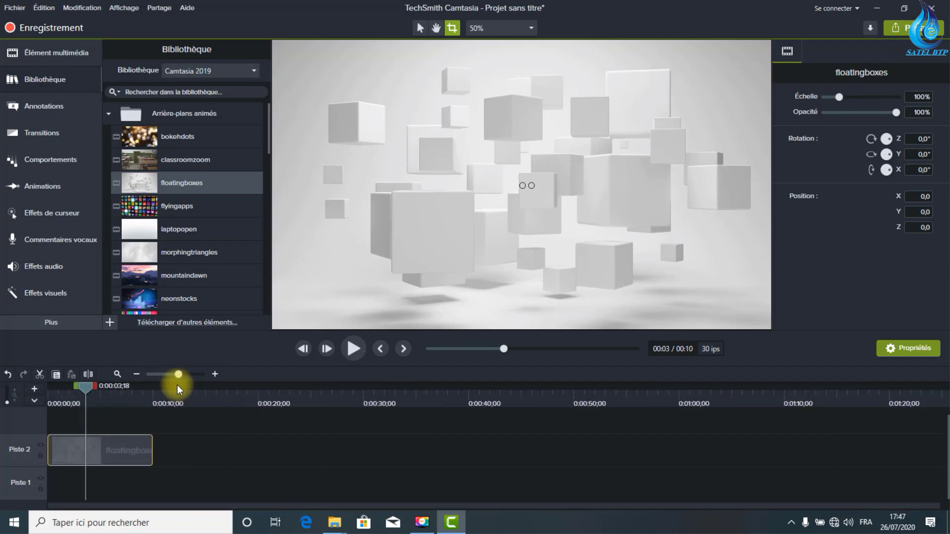
# - Review the track options for Piste 2 and Piste 1, and nudge the playhead to 0:00:03;20
pyautogui.rightClick(21, 449)
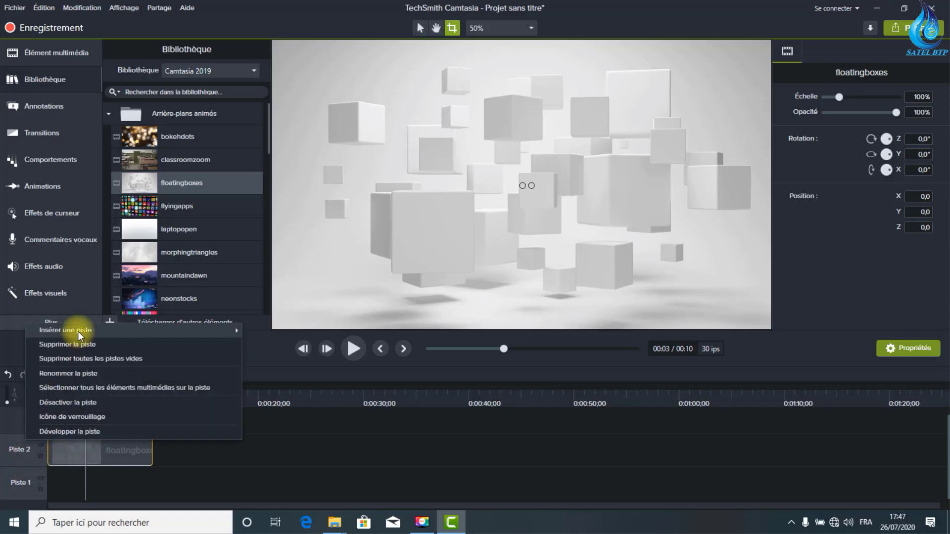
pyautogui.moveTo(108, 330)
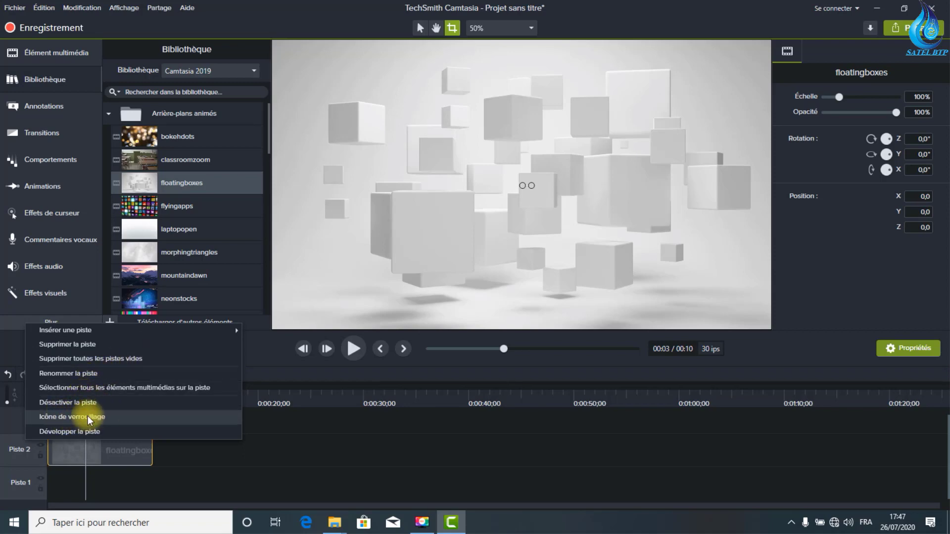
pyautogui.click(18, 460)
pyautogui.rightClick(16, 489)
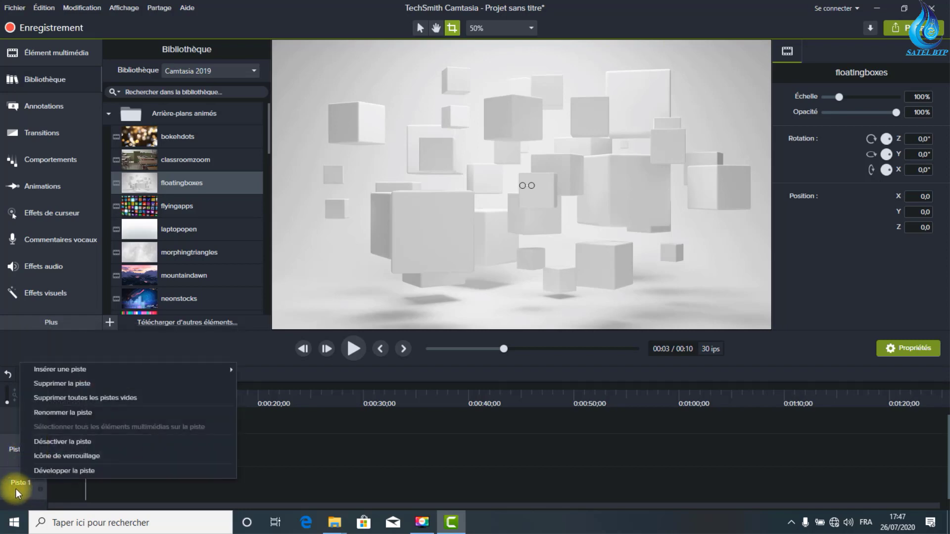
pyautogui.click(40, 490)
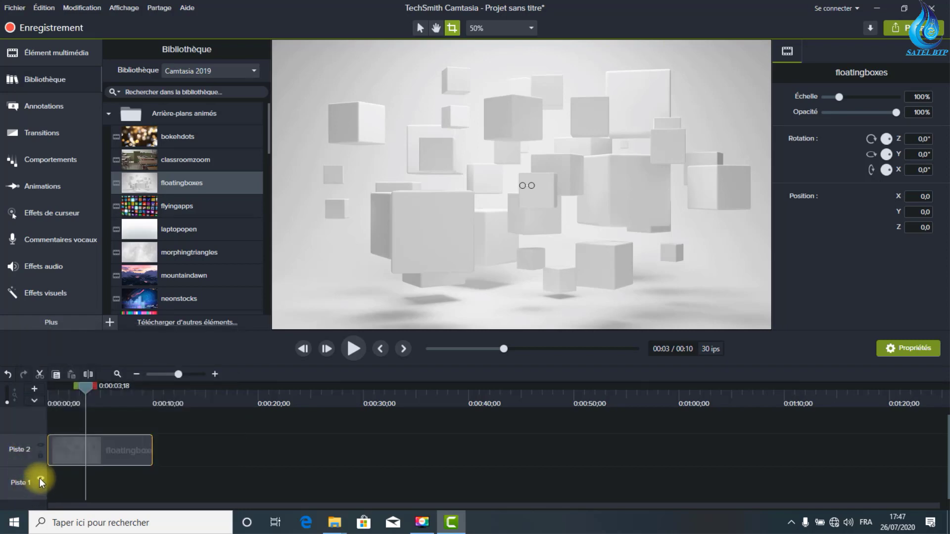
pyautogui.moveTo(87, 388)
pyautogui.mouseDown()
pyautogui.moveTo(136, 387)
pyautogui.moveTo(87, 388)
pyautogui.mouseUp()
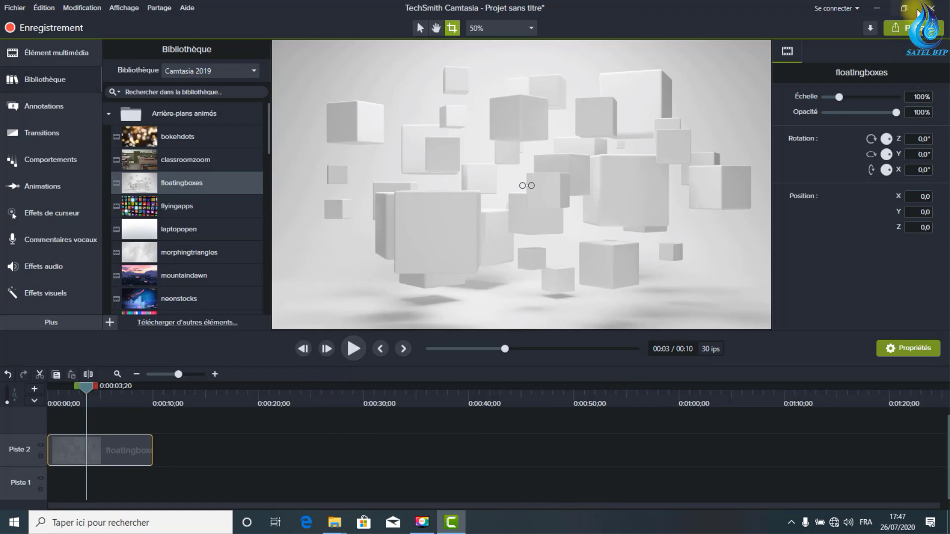
# - Review the available sharing destinations and the custom production options, comparing both places that list them
pyautogui.click(905, 31)
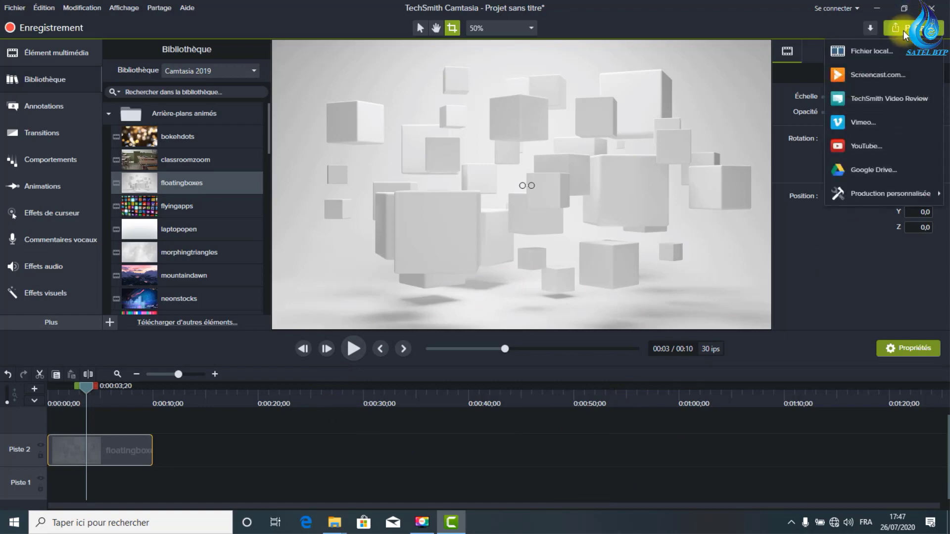
pyautogui.click(160, 8)
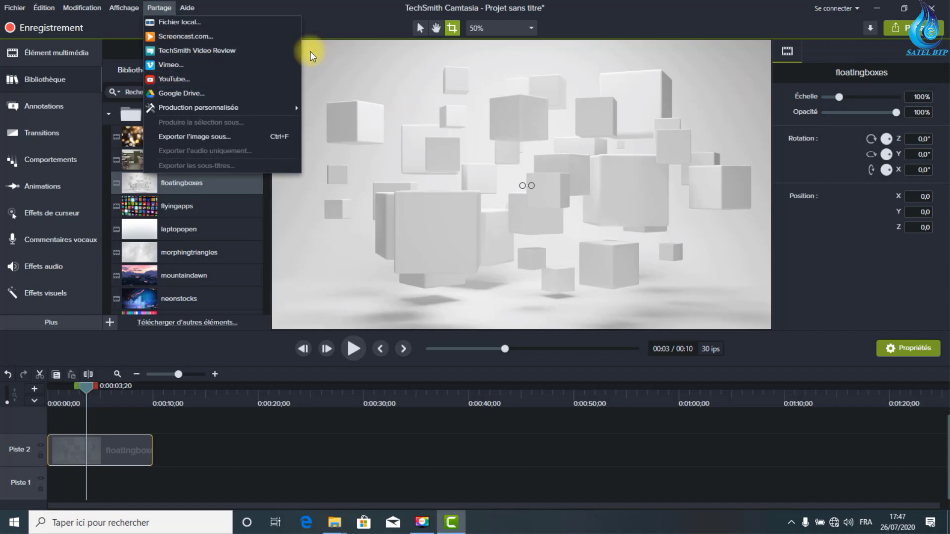
pyautogui.click(908, 29)
pyautogui.click(900, 28)
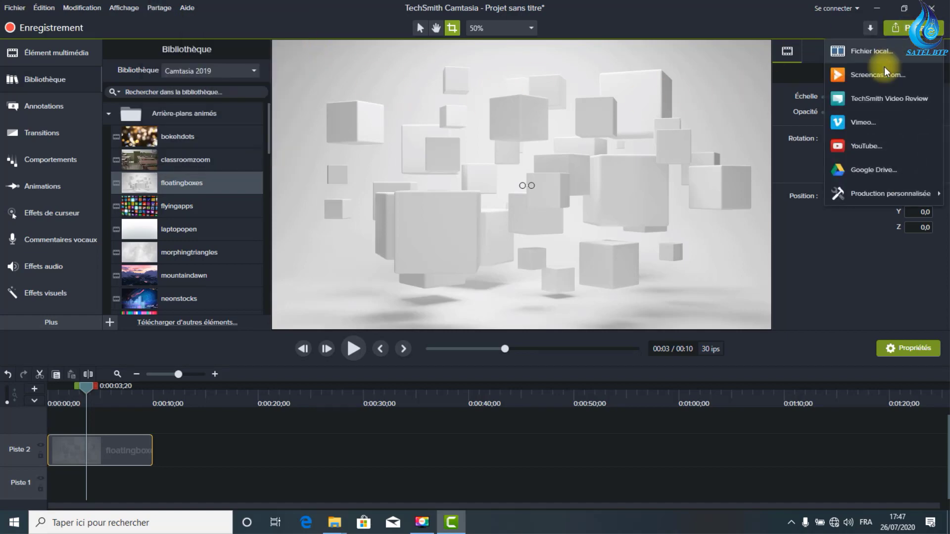
pyautogui.moveTo(847, 194)
pyautogui.click(837, 233)
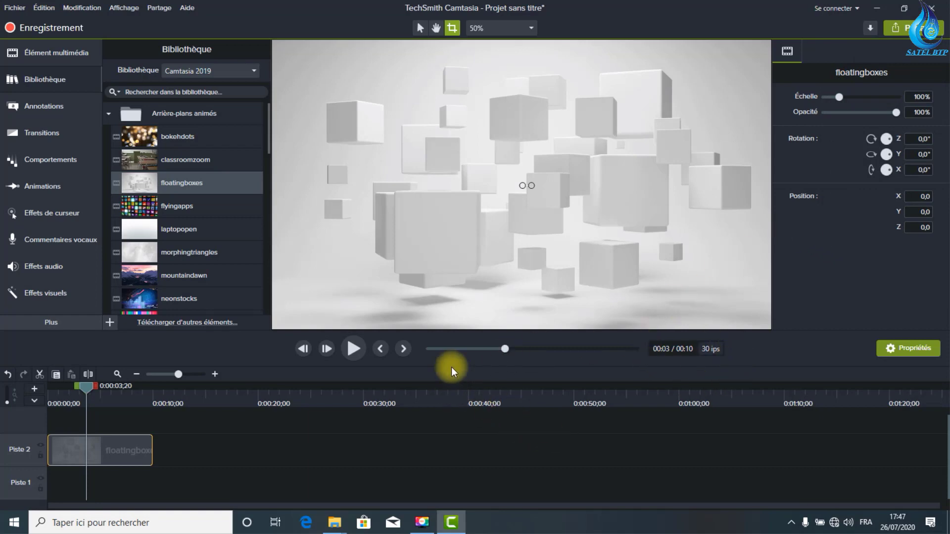
# - Zoom the canvas out to 10% and back in to 50%, and deselect the floatingboxes clip
pyautogui.scroll(-4, 384, 218)
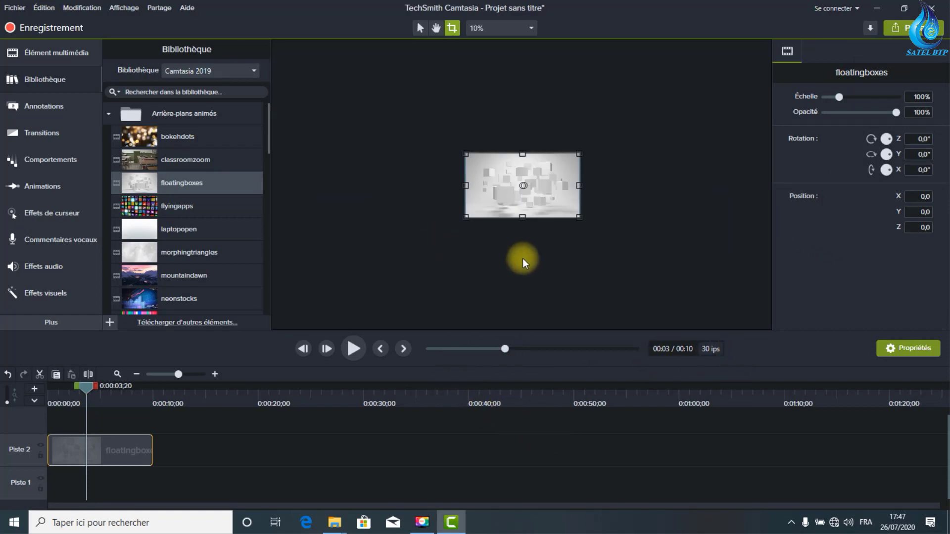
pyautogui.scroll(3, 558, 203)
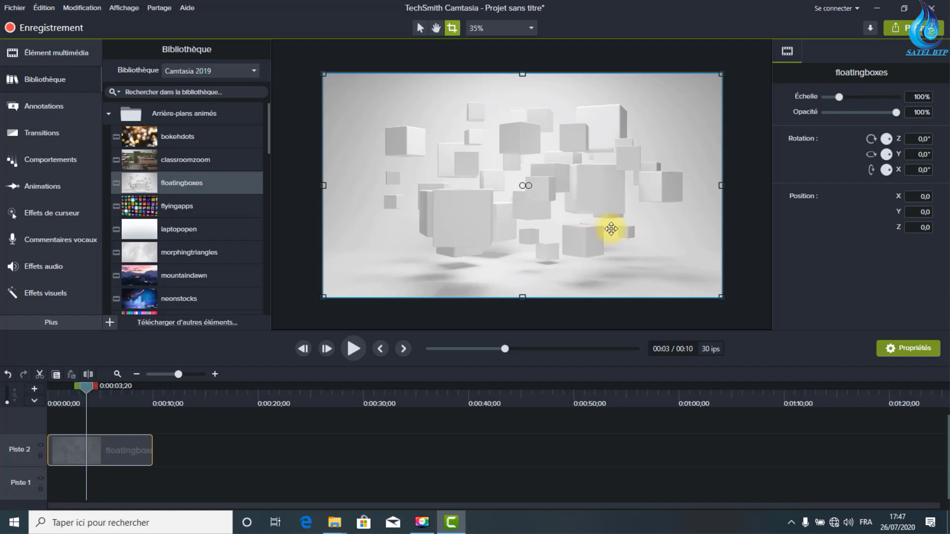
pyautogui.scroll(1, 611, 229)
pyautogui.scroll(-1, 656, 231)
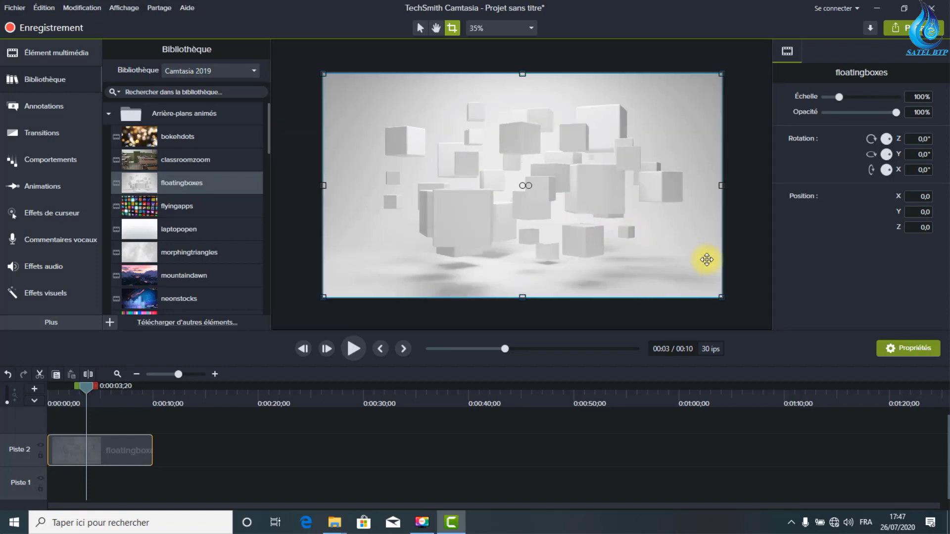
pyautogui.scroll(1, 706, 260)
pyautogui.scroll(-1, 707, 259)
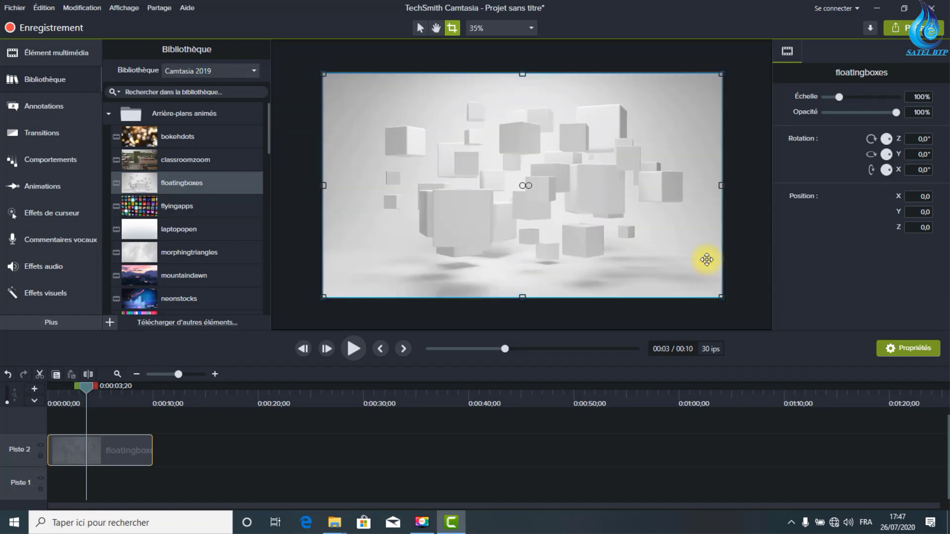
pyautogui.click(737, 202)
pyautogui.scroll(1, 689, 202)
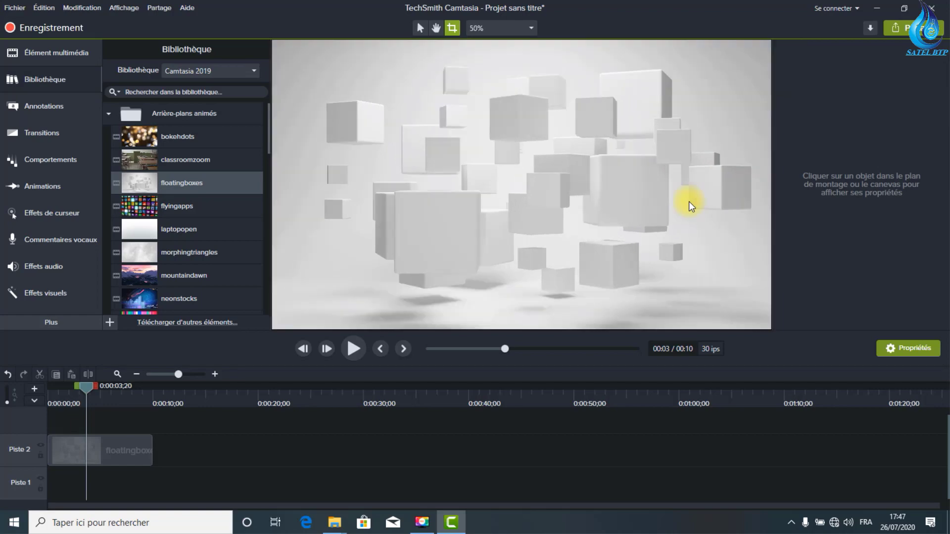
pyautogui.scroll(-1, 689, 202)
pyautogui.scroll(1, 689, 201)
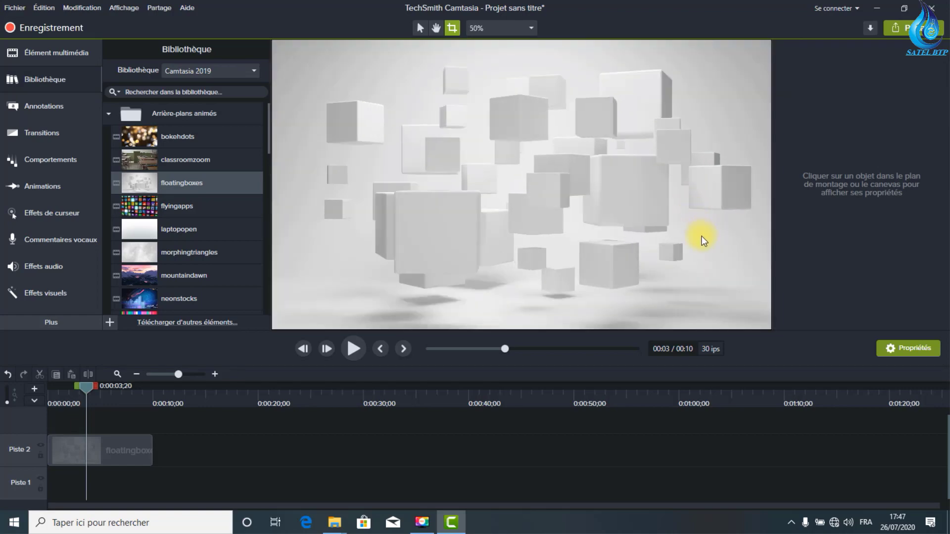
pyautogui.scroll(-1, 596, 238)
pyautogui.scroll(1, 504, 210)
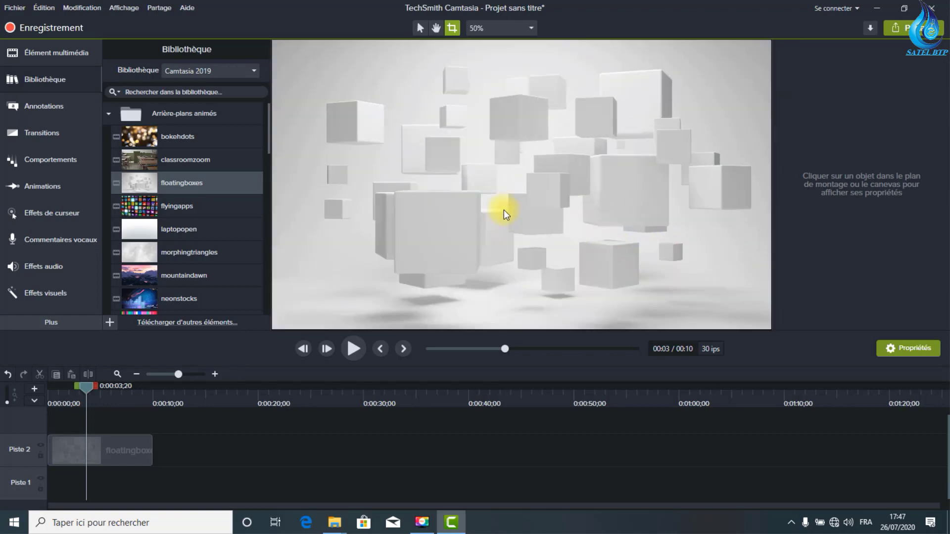
pyautogui.scroll(-1, 503, 210)
pyautogui.scroll(1, 319, 180)
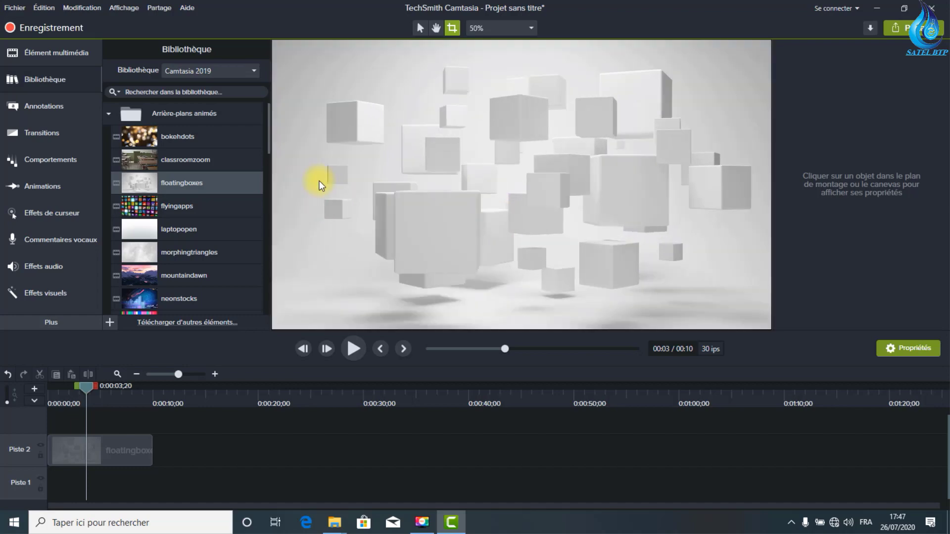
pyautogui.scroll(-1, 339, 191)
pyautogui.scroll(1, 388, 198)
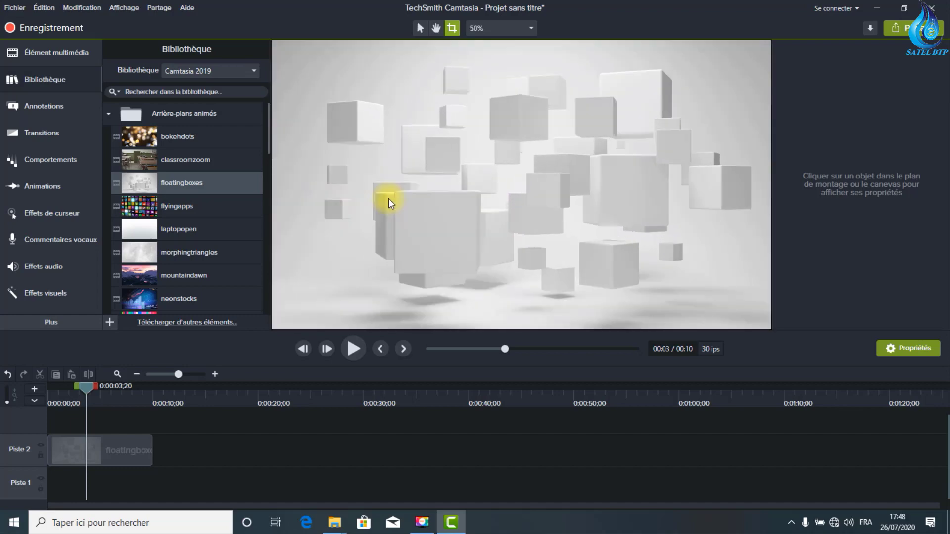